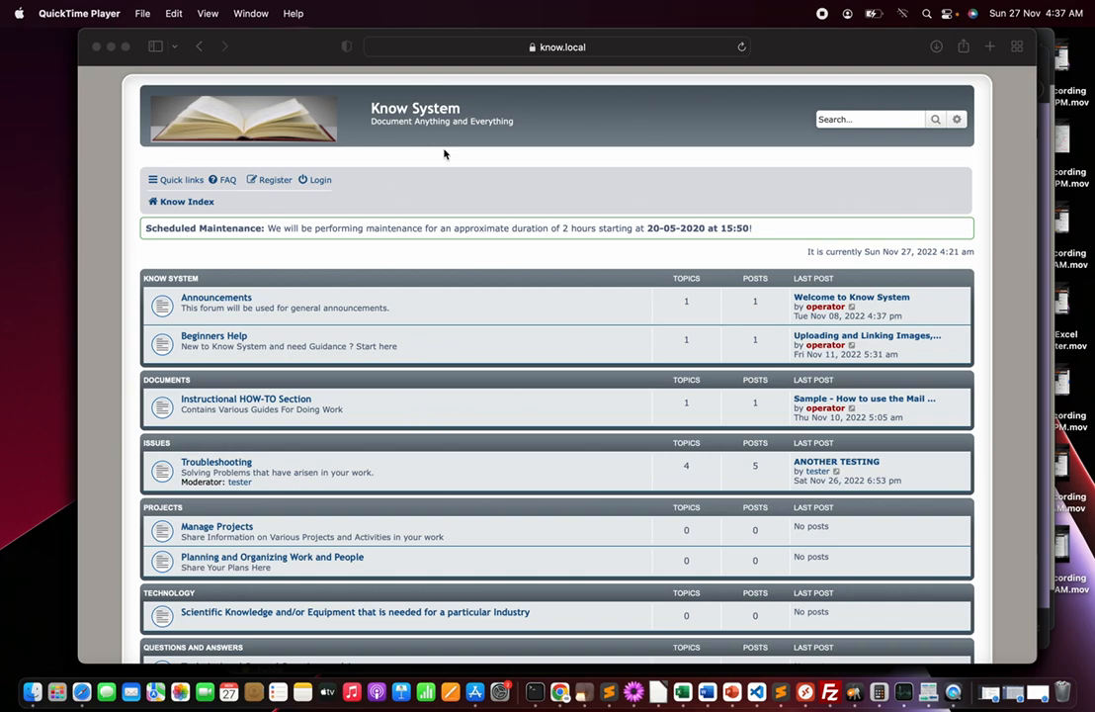
# Accept the registration terms, look over the new-account form and return to the board index
pyautogui.click(276, 185)
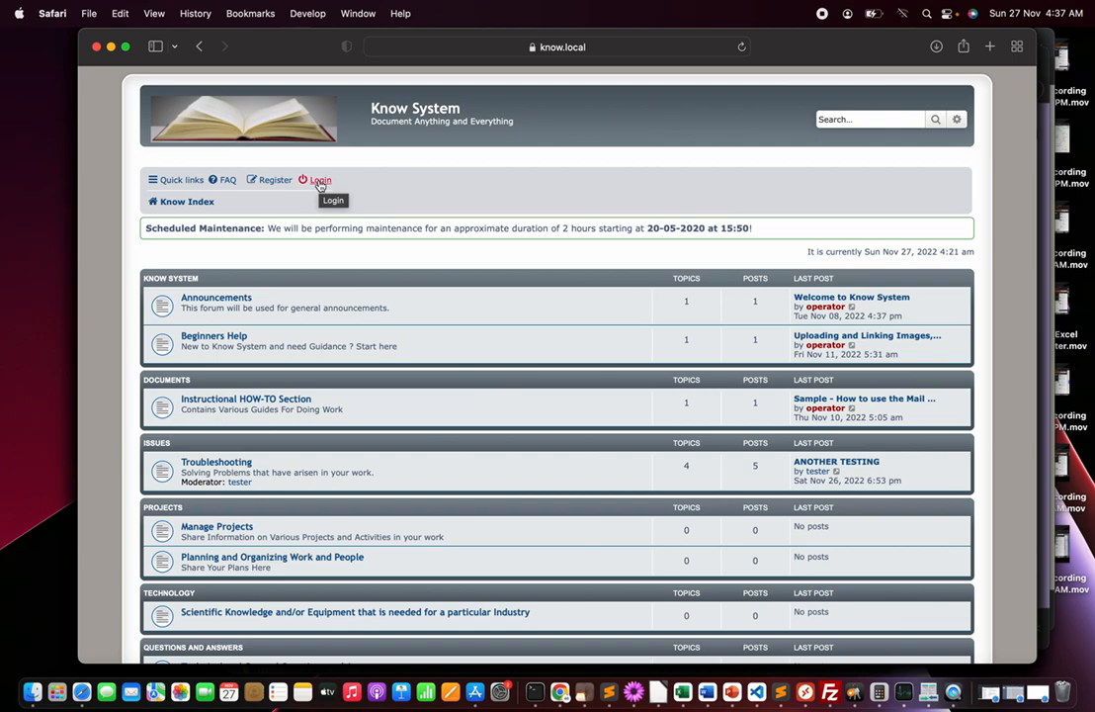
pyautogui.click(278, 180)
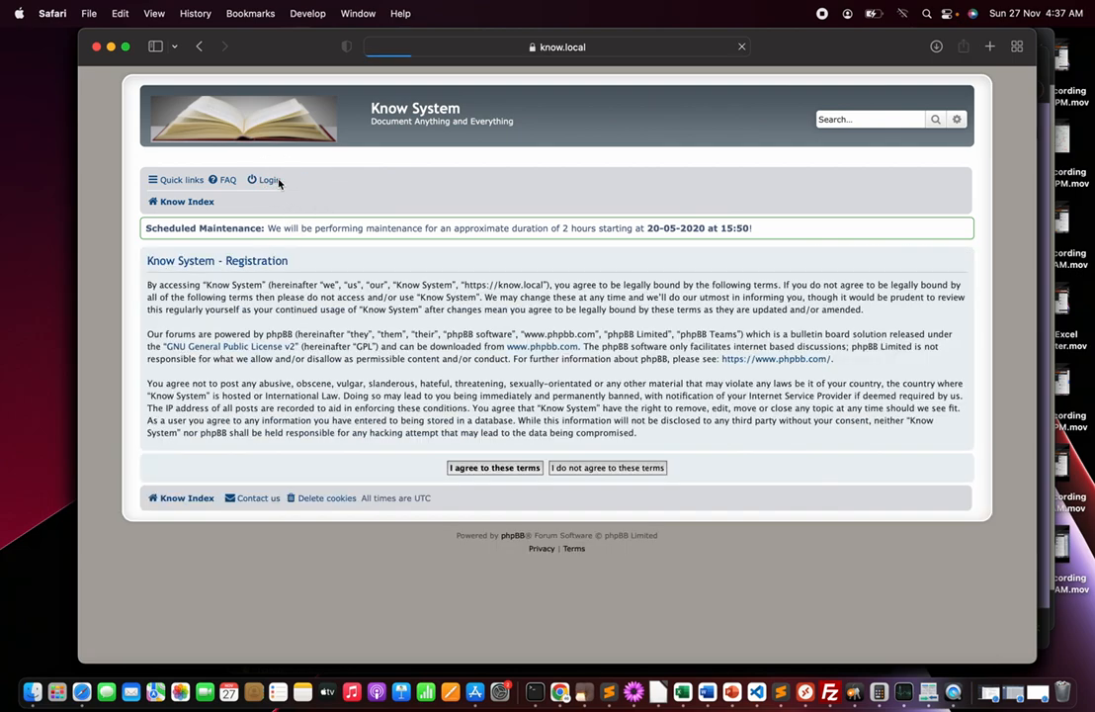
pyautogui.click(484, 474)
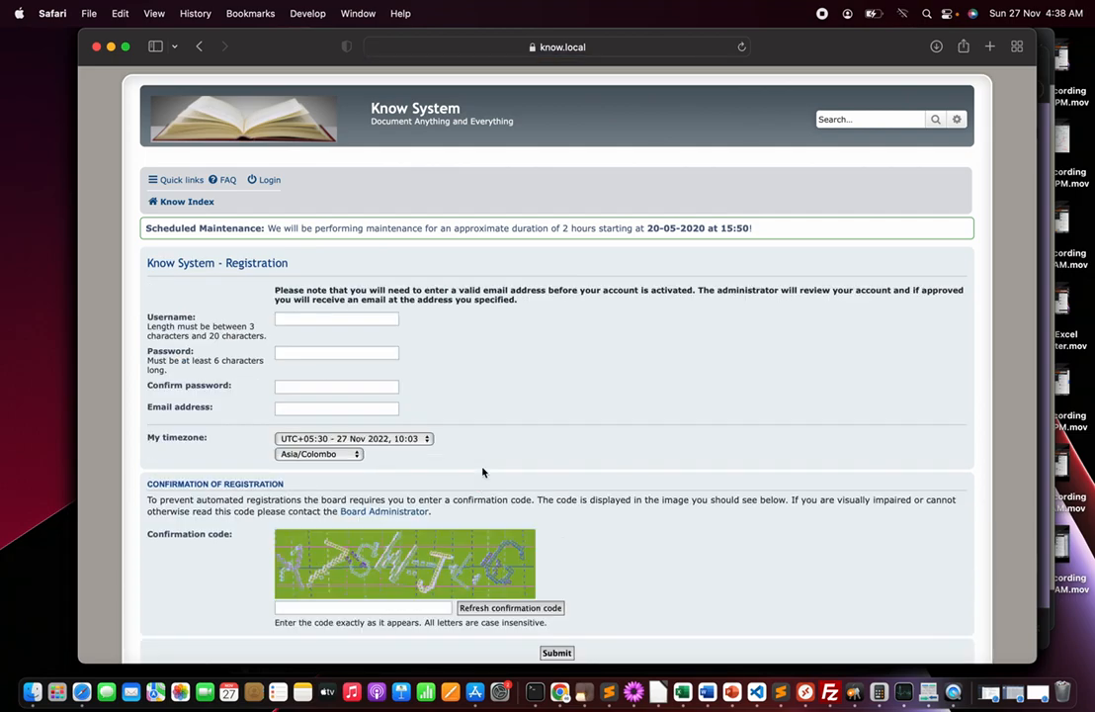
pyautogui.click(335, 318)
pyautogui.scroll(-2, 435, 529)
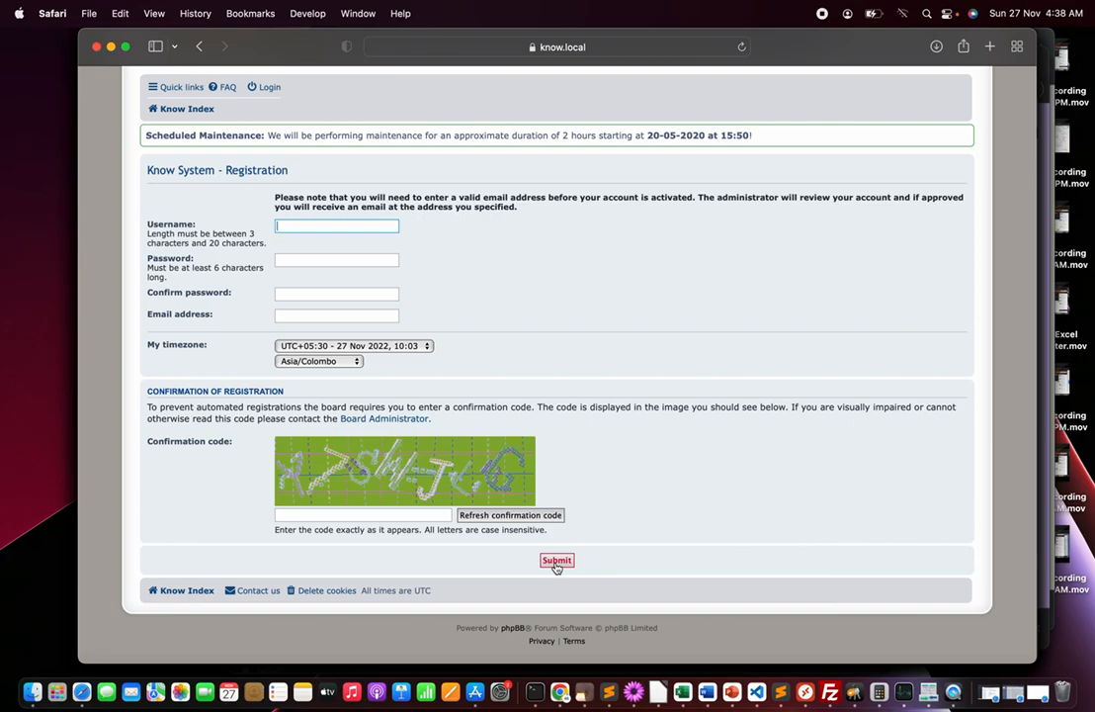
pyautogui.scroll(2, 556, 567)
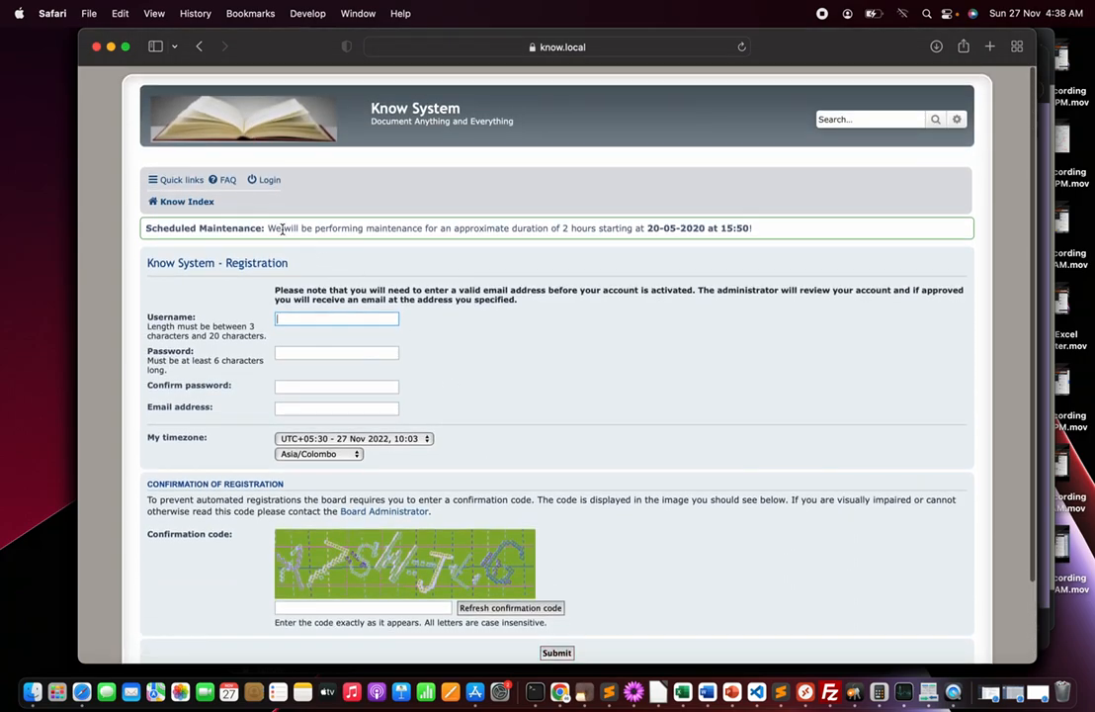
pyautogui.click(174, 201)
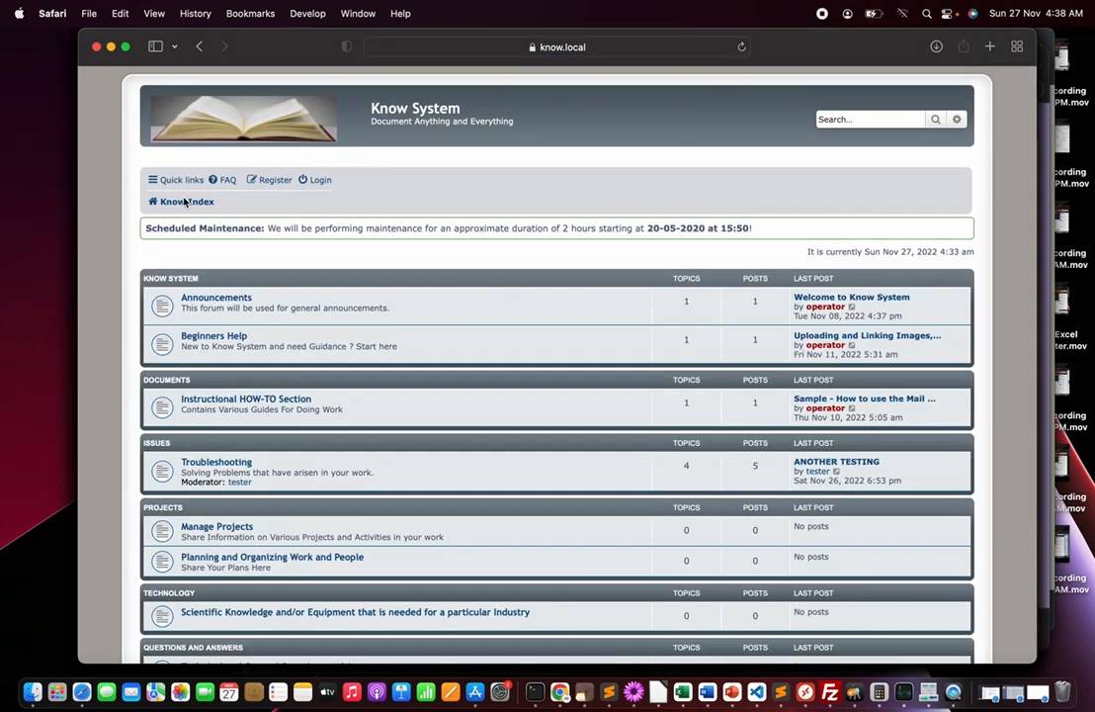
# Log in to the board as operator with the saved password
pyautogui.click(320, 181)
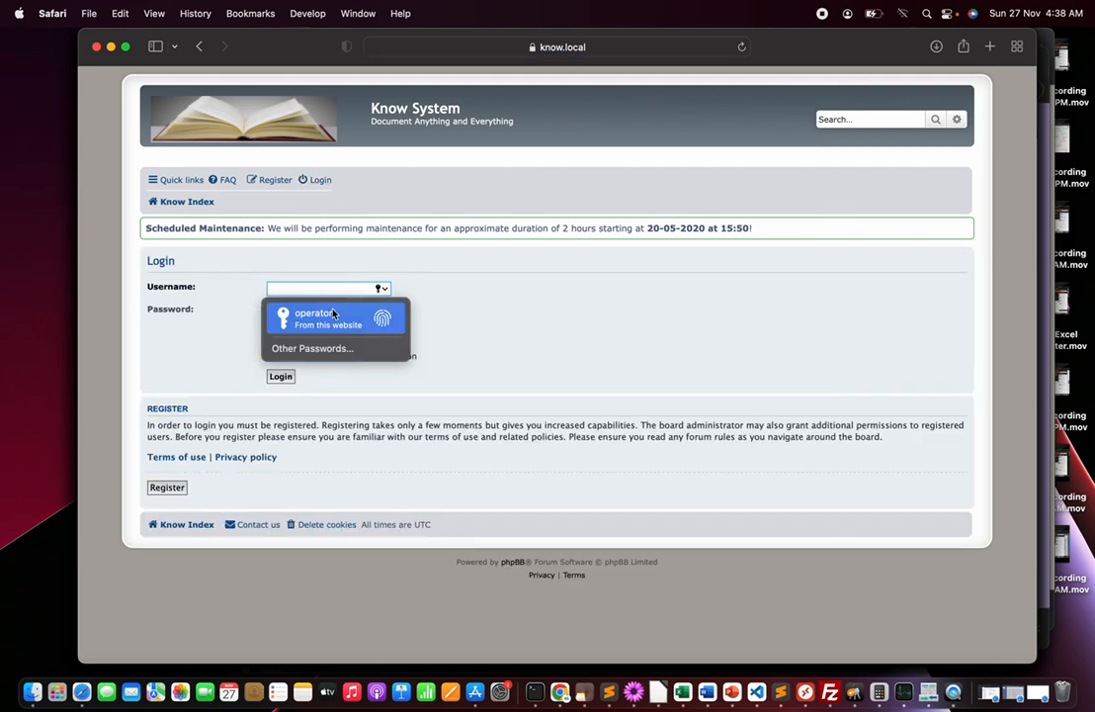
pyautogui.click(285, 318)
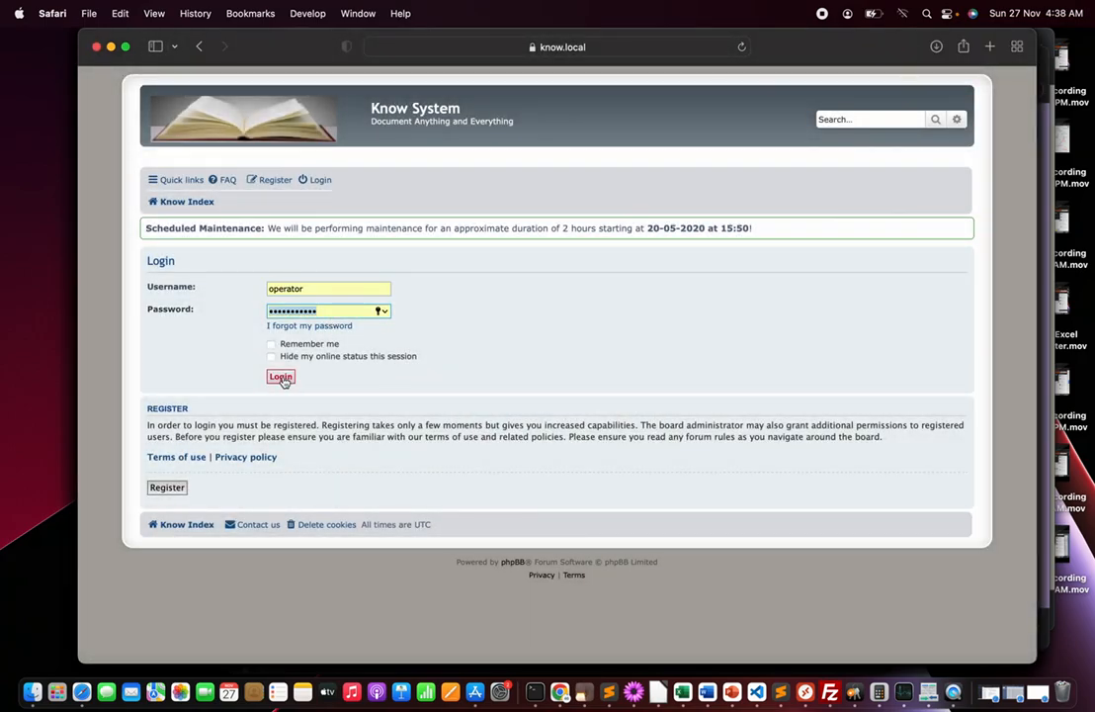
pyautogui.click(282, 377)
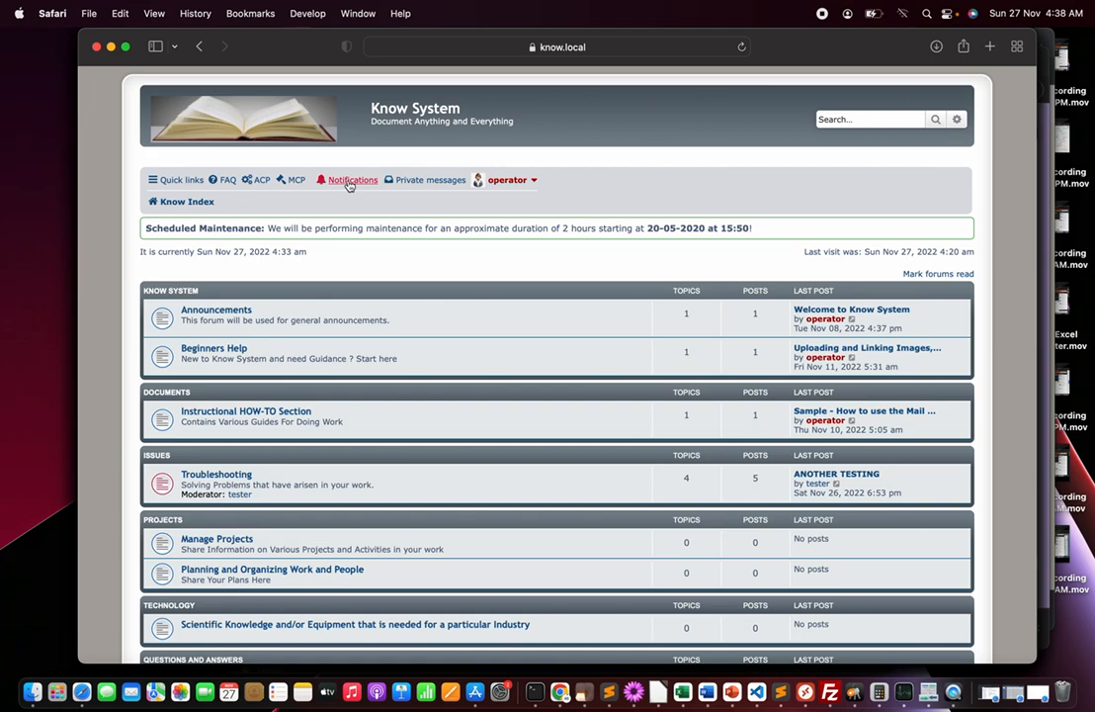
# Review the notifications list and look through the forum categories on the board index
pyautogui.click(353, 183)
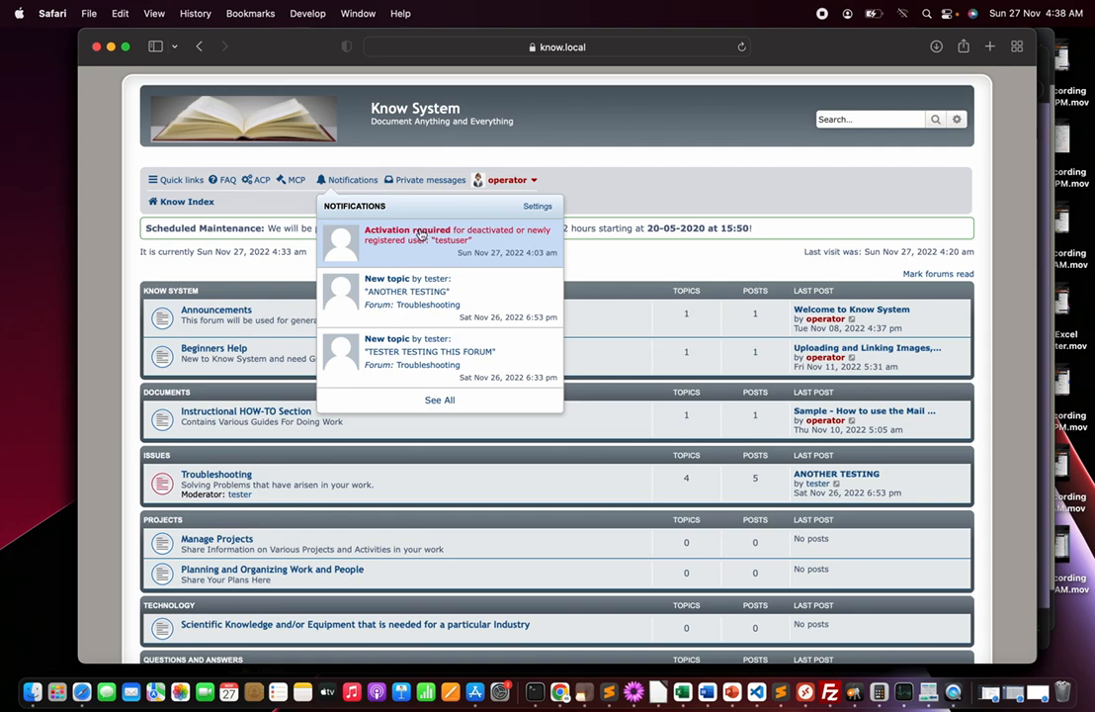
pyautogui.click(602, 264)
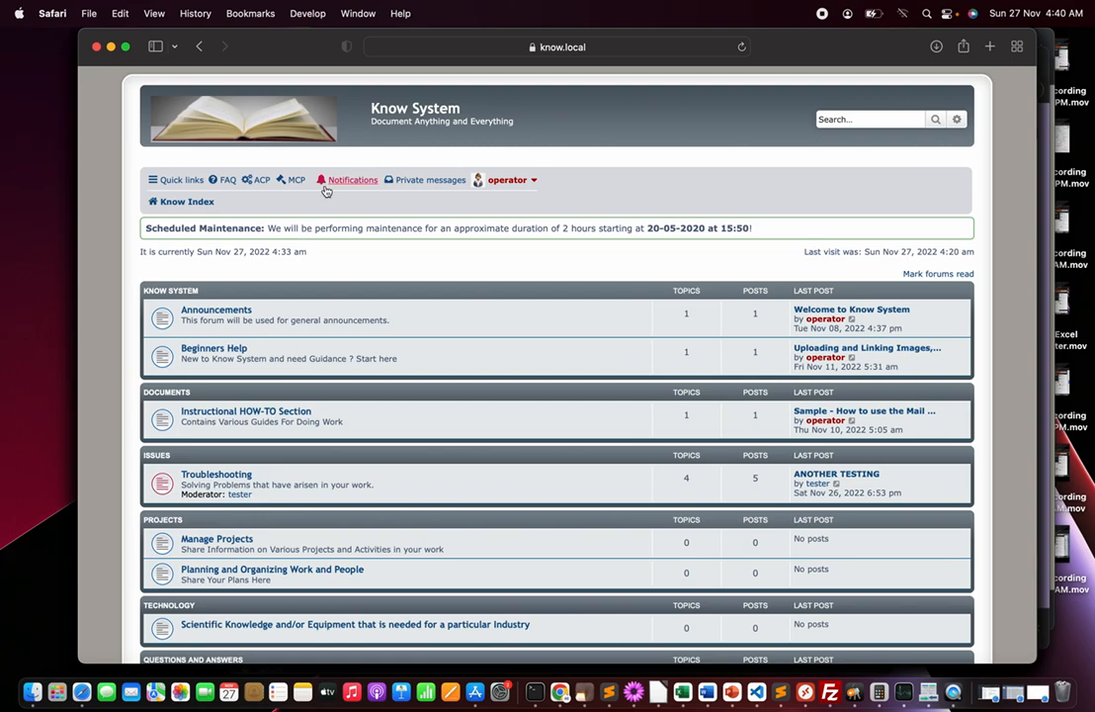
pyautogui.scroll(-2, 252, 359)
pyautogui.scroll(-10, 252, 359)
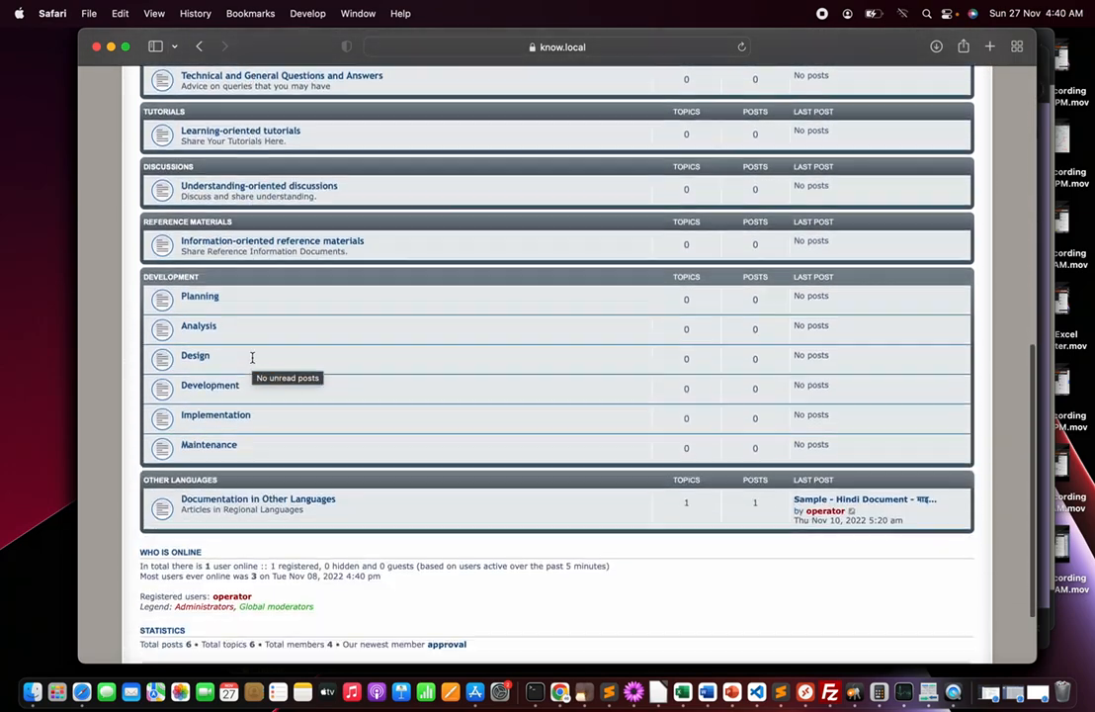
pyautogui.scroll(10, 252, 362)
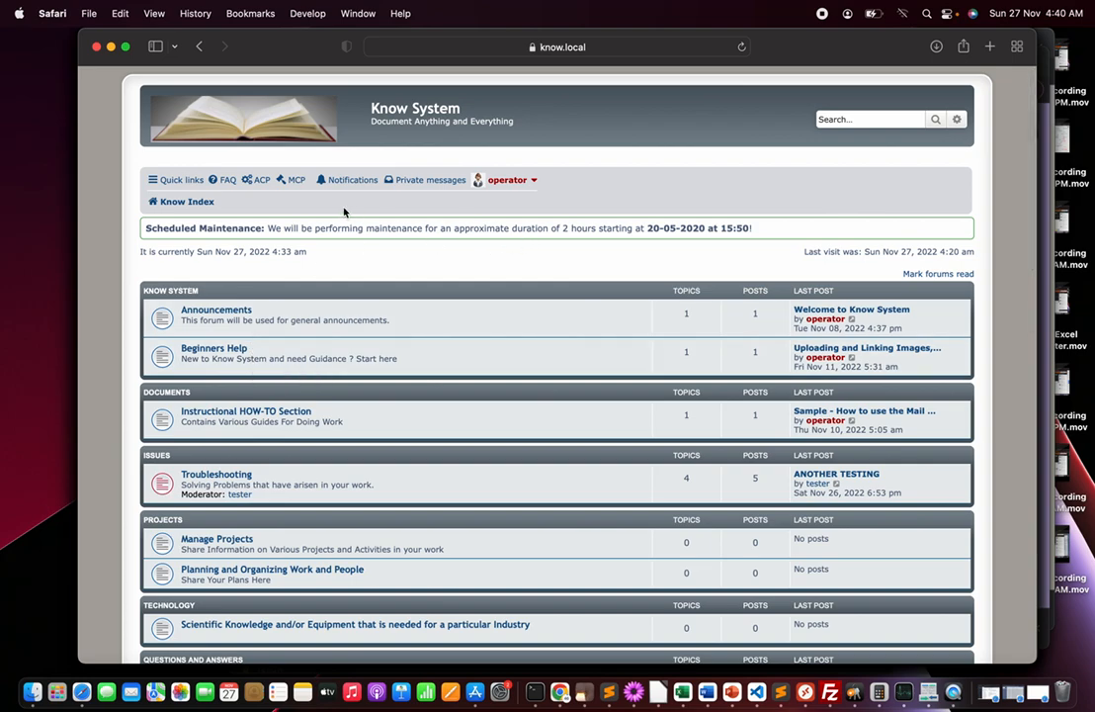
# Open the Troubleshooting forum and examine its topics, subscription option and the related new-topic notifications
pyautogui.click(222, 476)
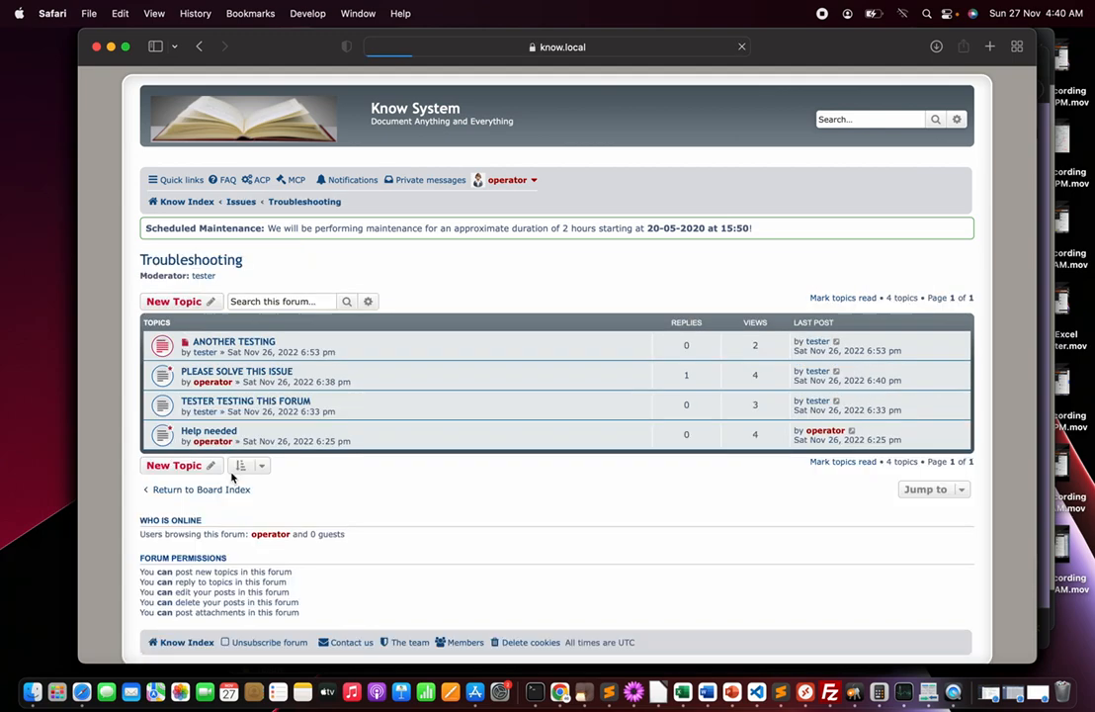
pyautogui.scroll(-2, 345, 557)
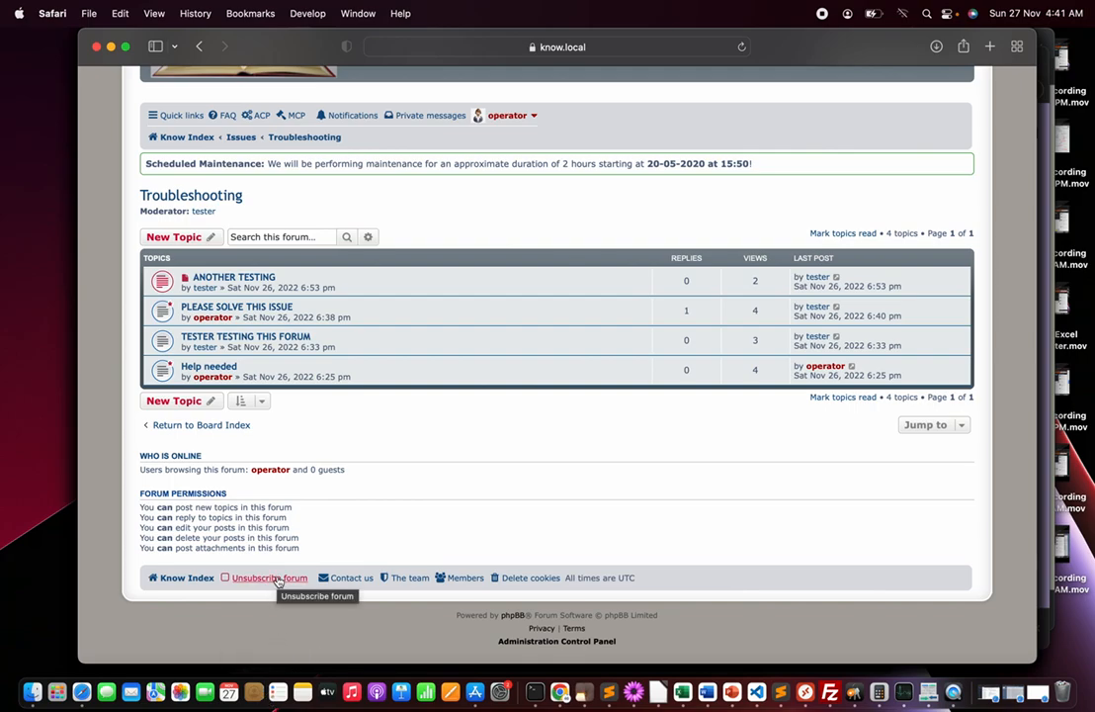
pyautogui.scroll(2, 347, 515)
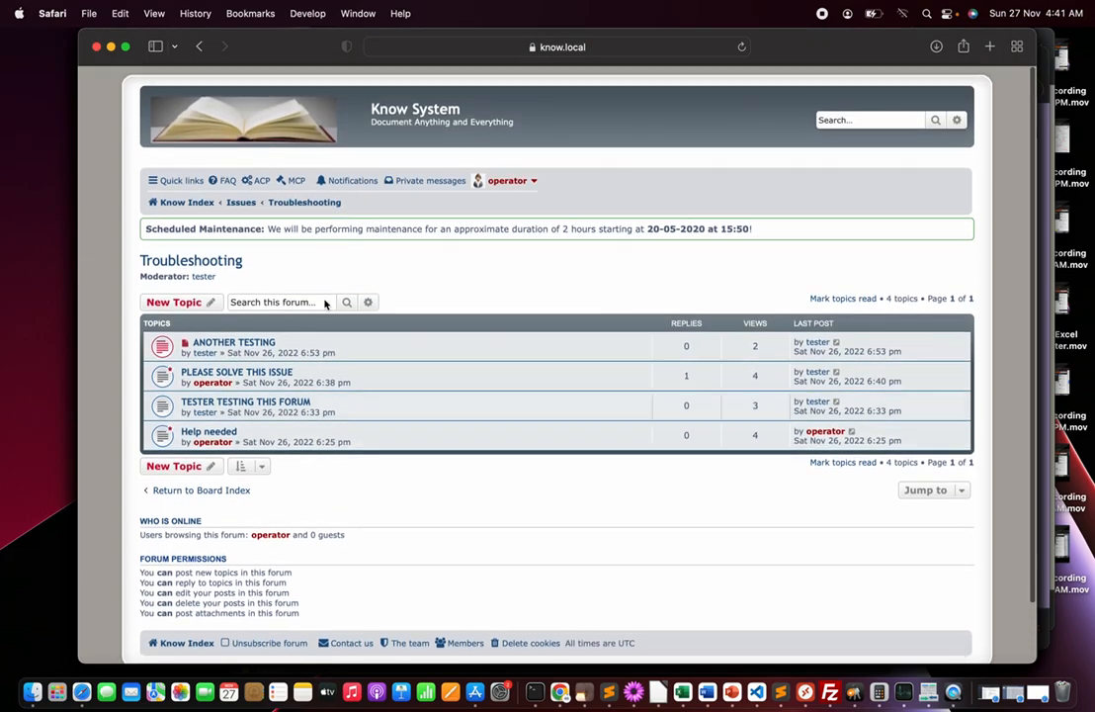
pyautogui.click(352, 180)
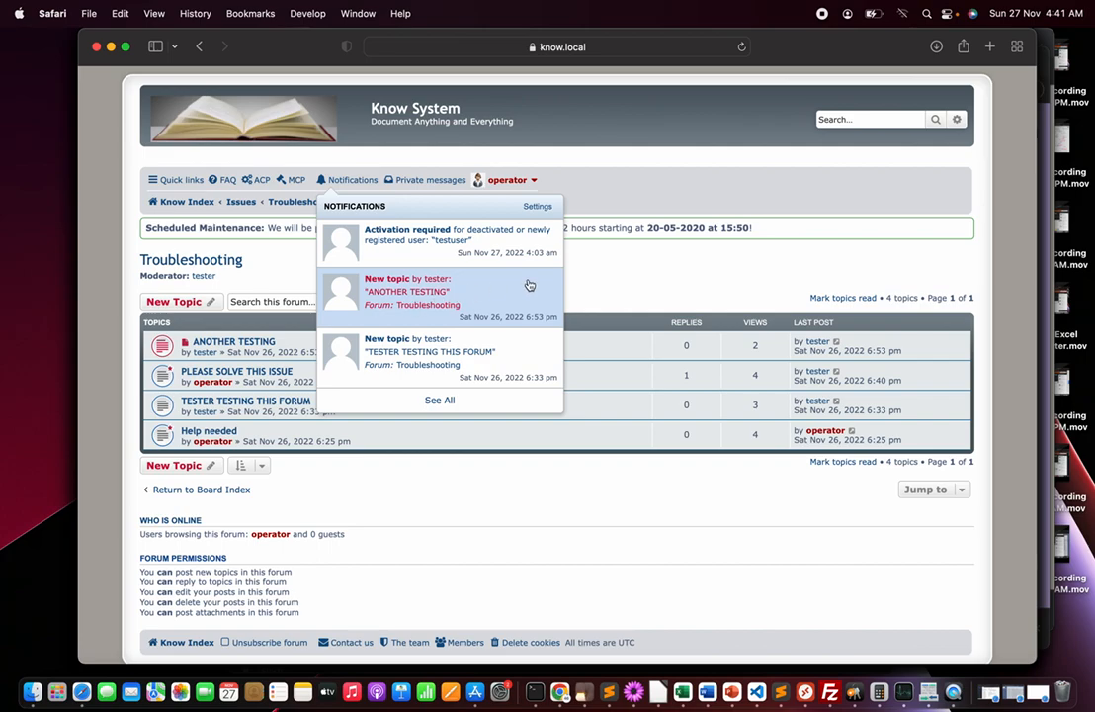
pyautogui.click(621, 297)
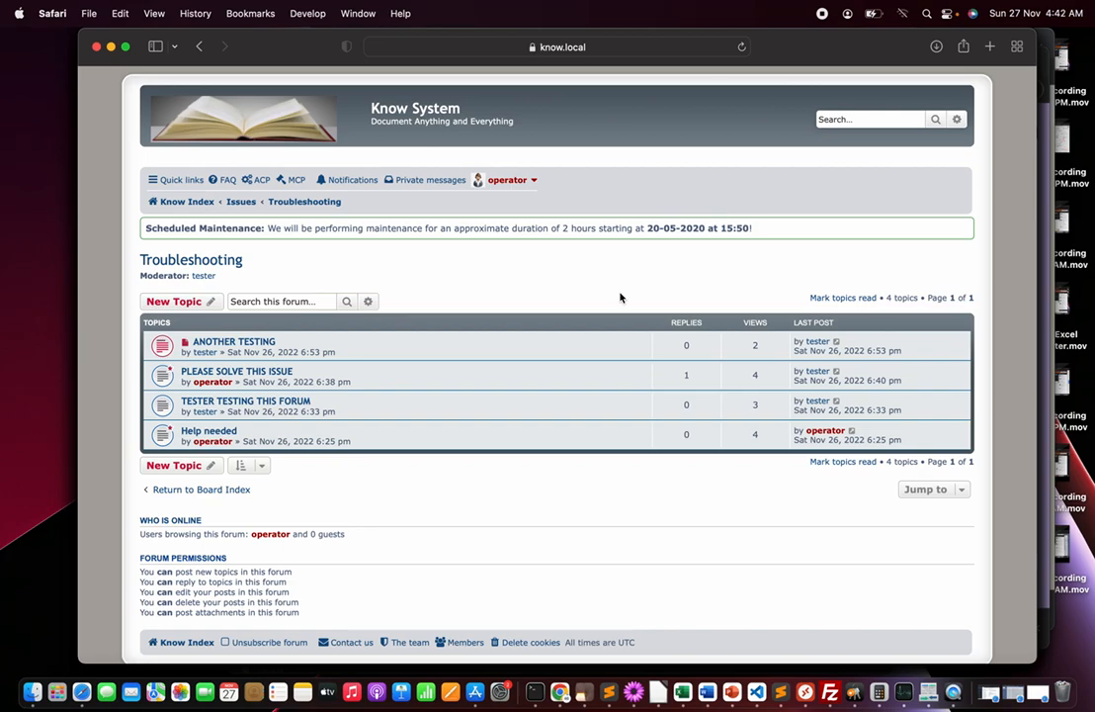
# Open the Administration Control Panel, re-authenticating as operator with the saved password
pyautogui.click(263, 183)
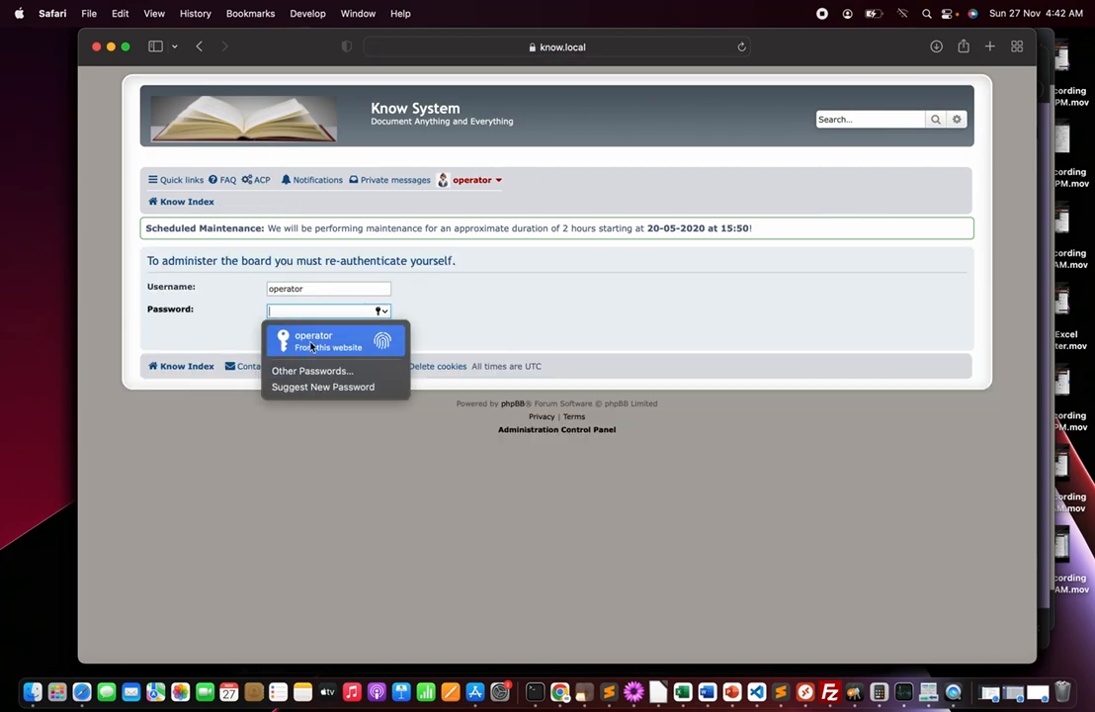
pyautogui.press('Return')
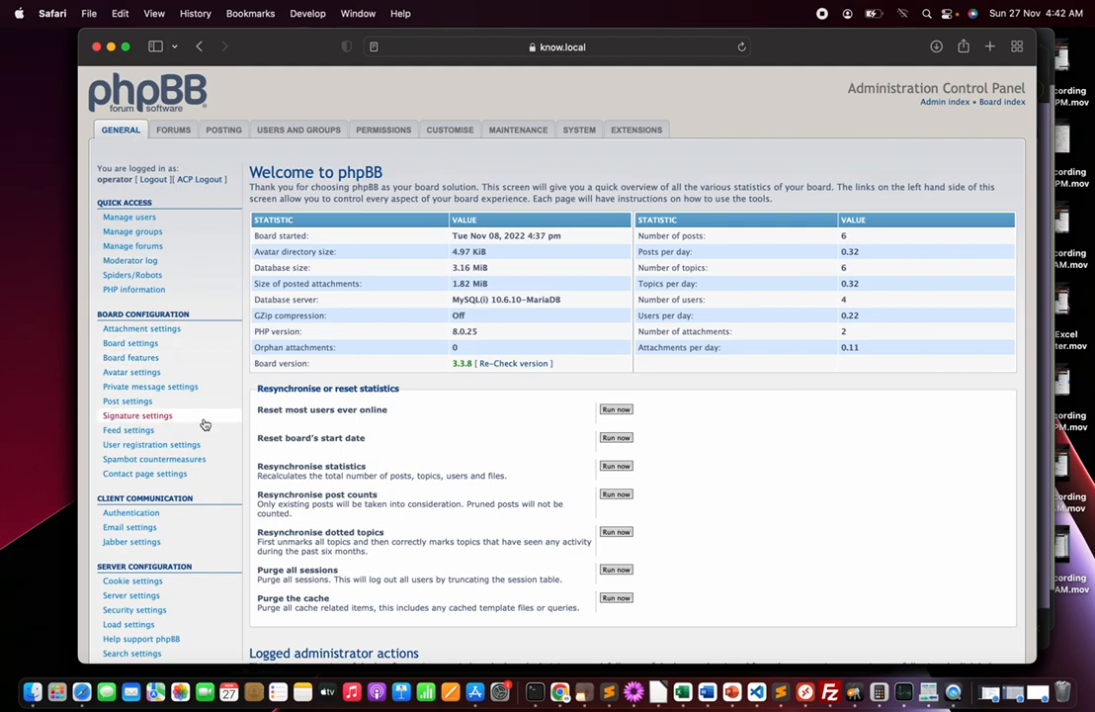
# Open the user registration settings and examine the account activation options, leaving activation set to By admin
pyautogui.click(149, 446)
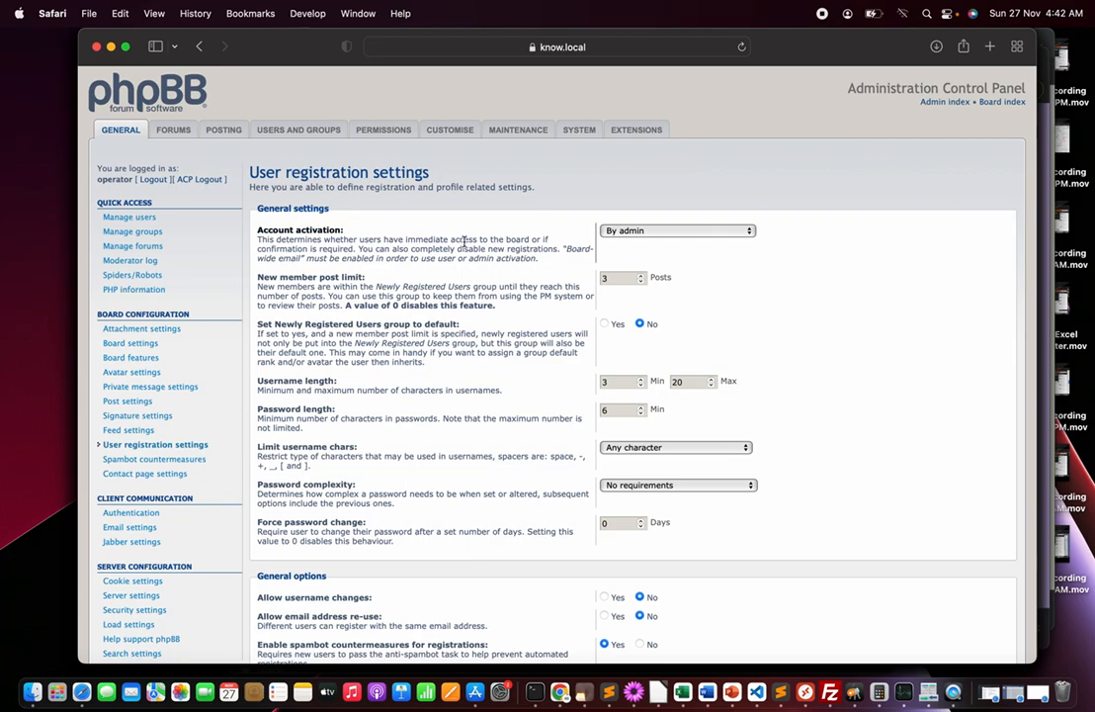
pyautogui.click(672, 232)
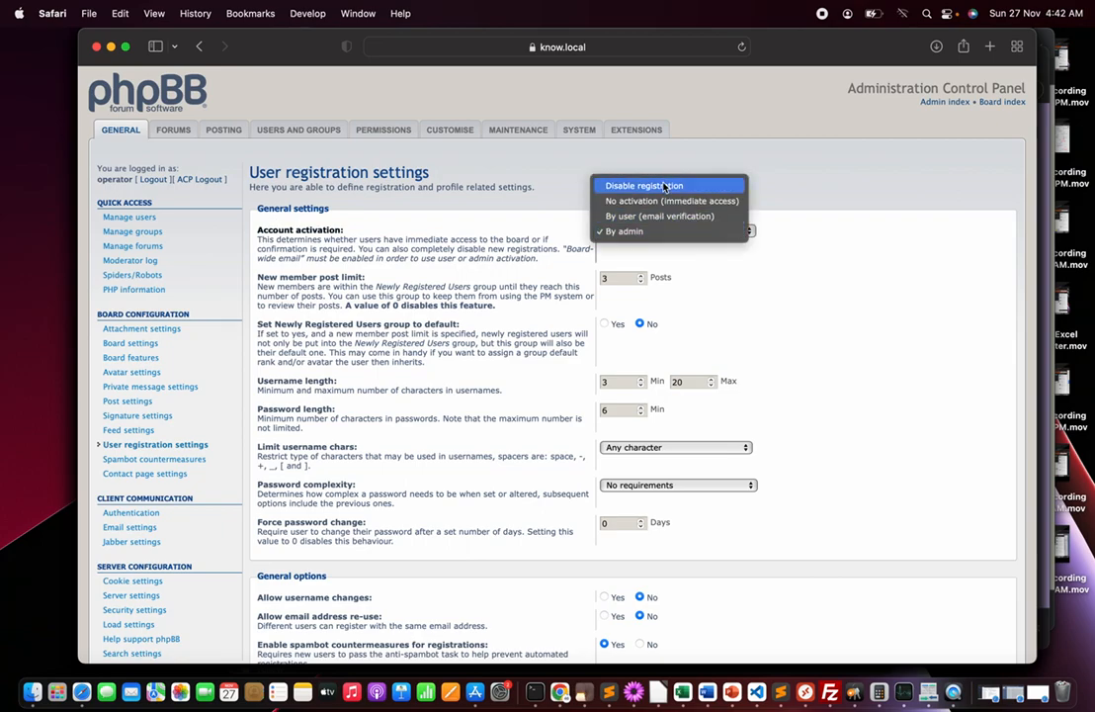
pyautogui.click(640, 233)
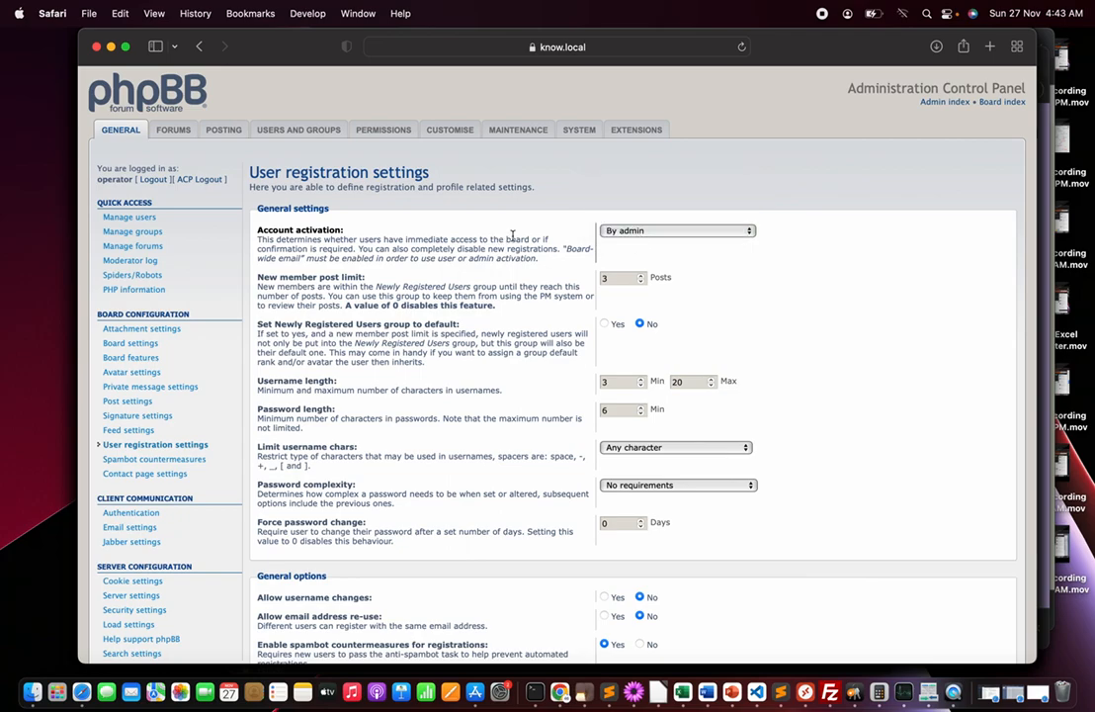
pyautogui.scroll(-8, 553, 445)
pyautogui.click(619, 602)
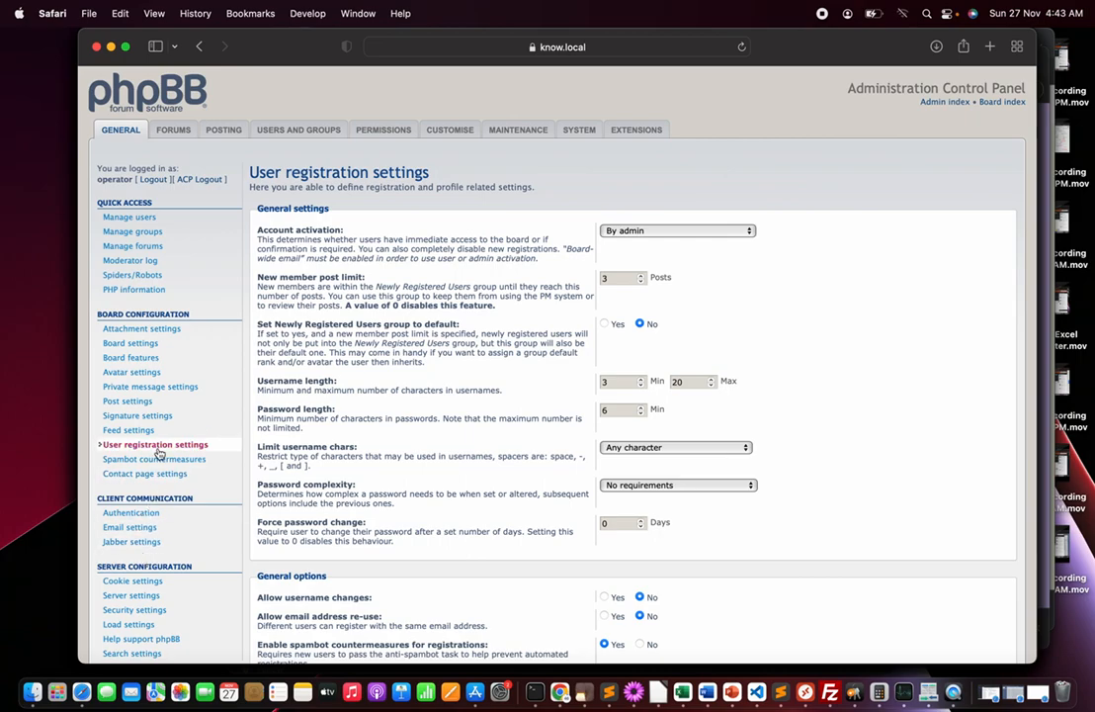
# Open the email settings and examine the general board email options and the SMTP settings
pyautogui.click(131, 528)
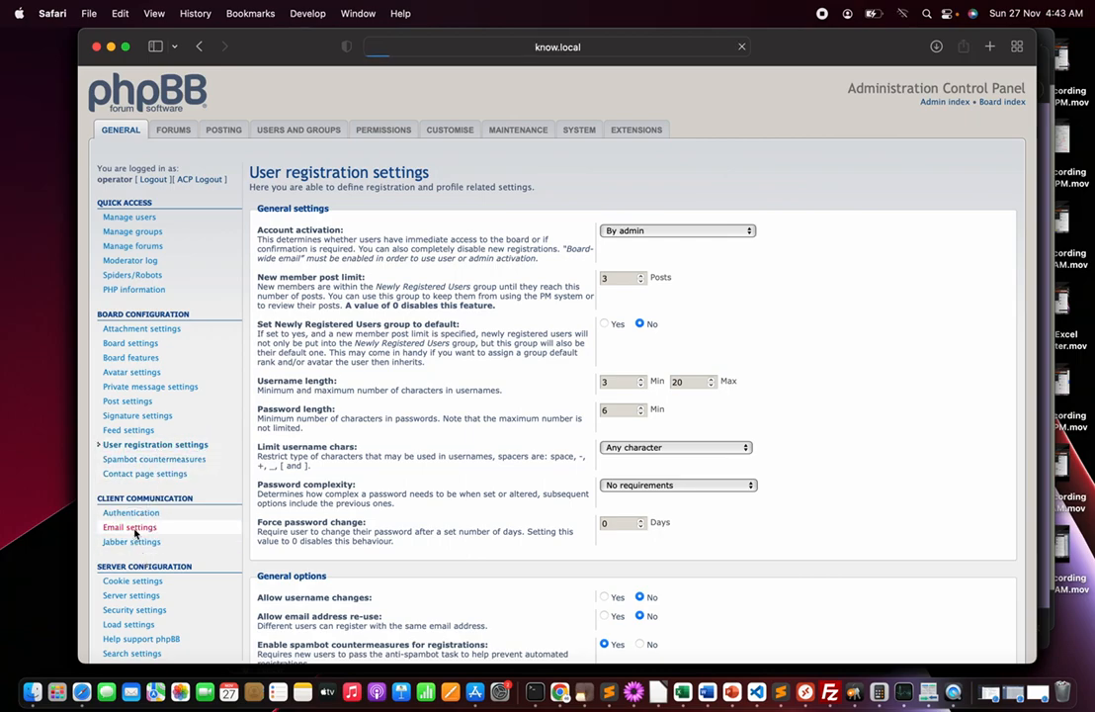
pyautogui.scroll(5, 475, 202)
pyautogui.scroll(3, 475, 203)
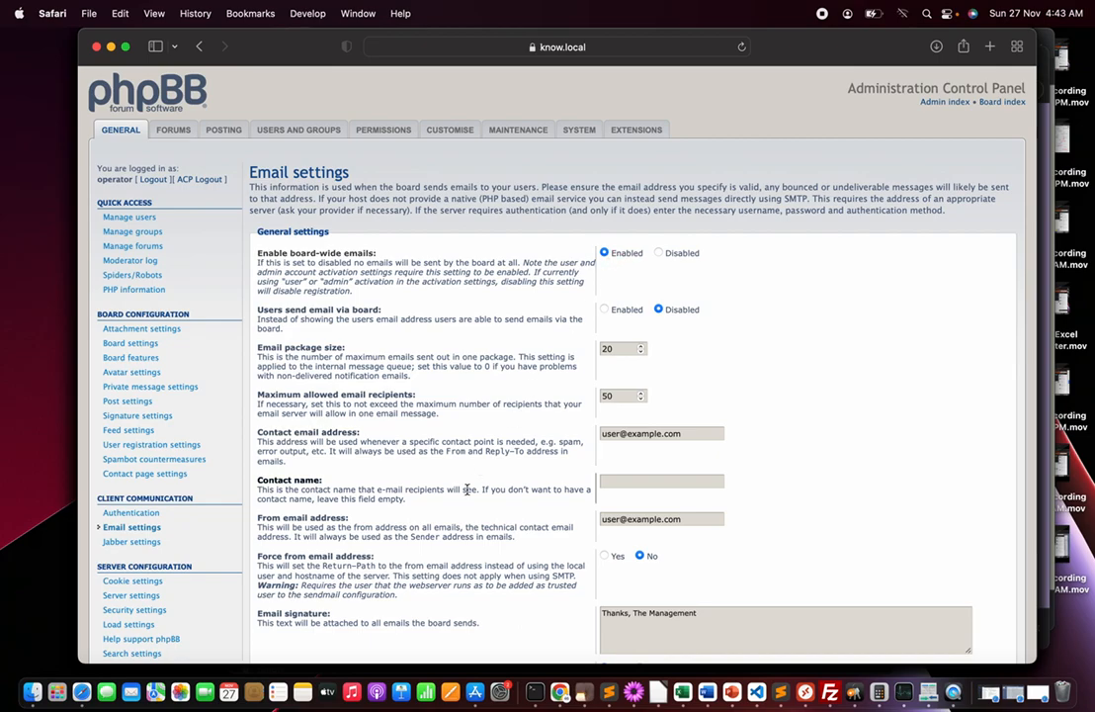
pyautogui.scroll(-5, 470, 492)
pyautogui.scroll(-8, 467, 491)
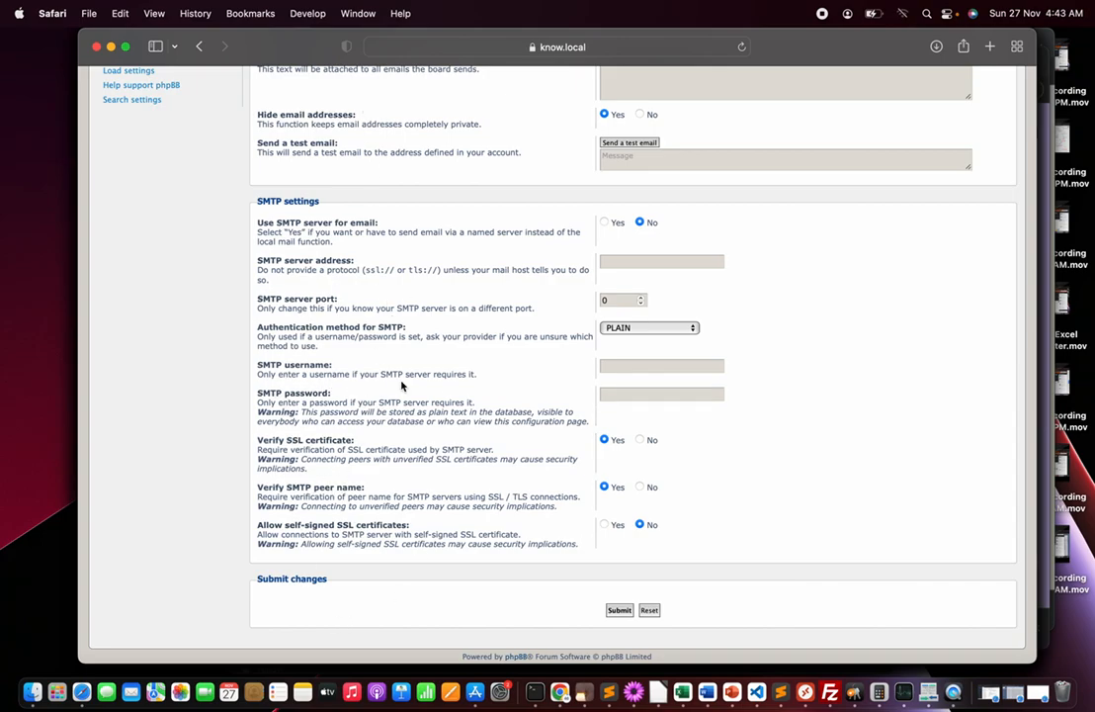
pyautogui.scroll(15, 401, 386)
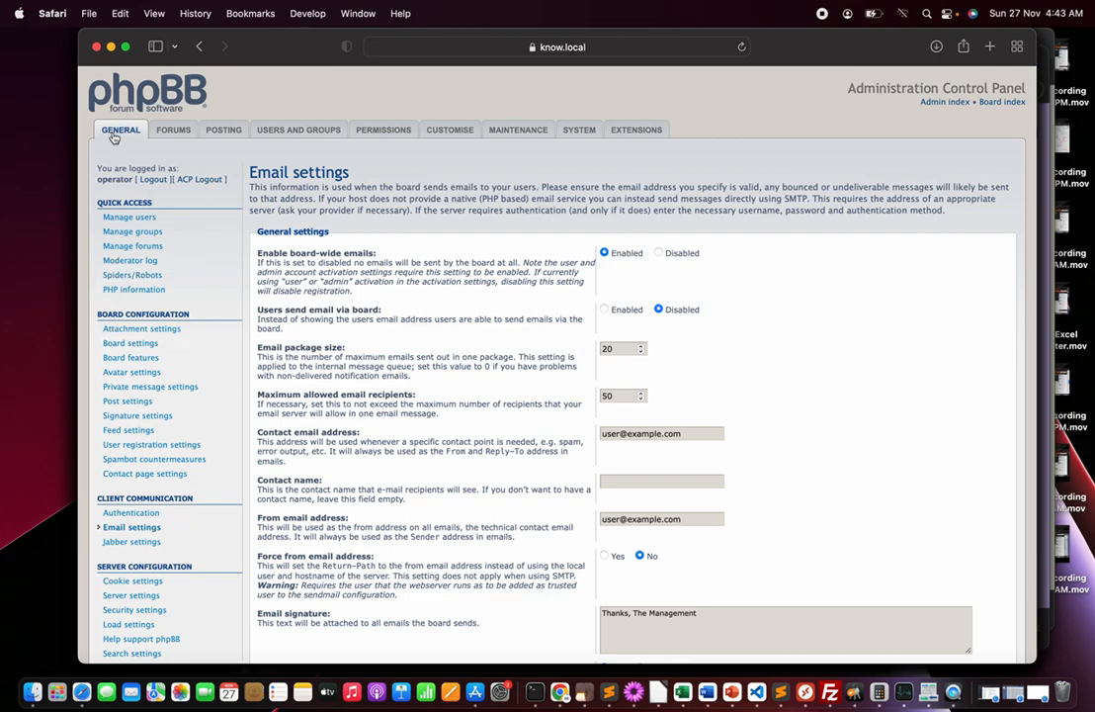
# Open forum administration, inspect where new forums are created inside the Technology category and its subforum, and return to the board index level
pyautogui.click(173, 131)
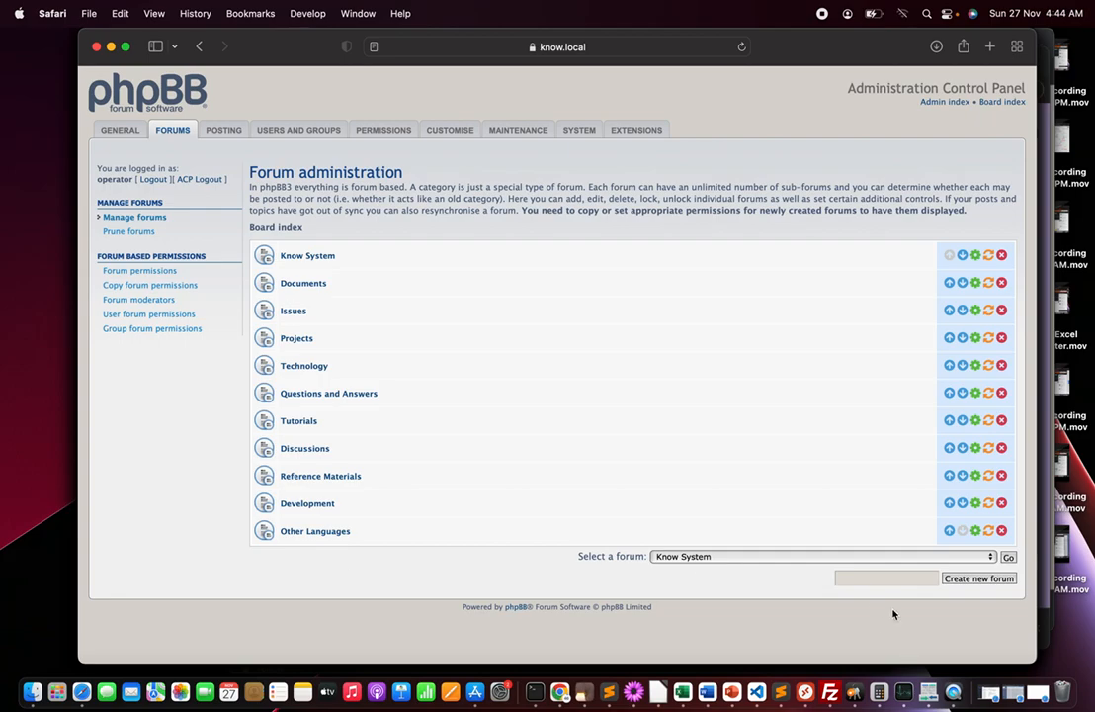
pyautogui.click(856, 577)
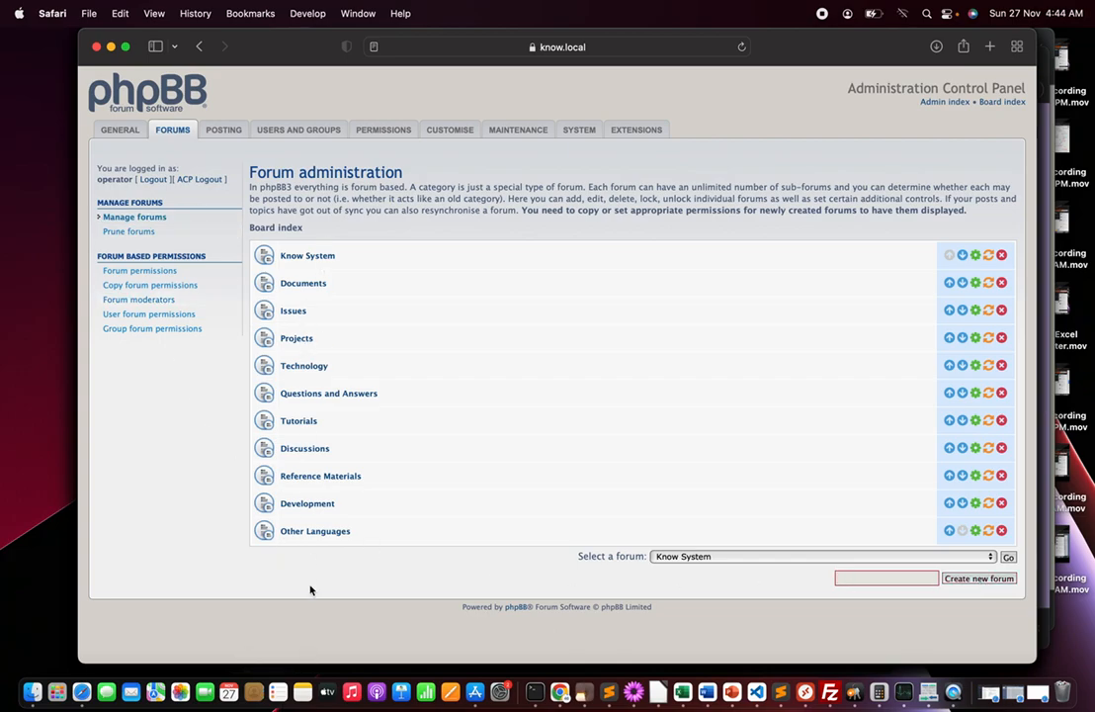
pyautogui.click(305, 368)
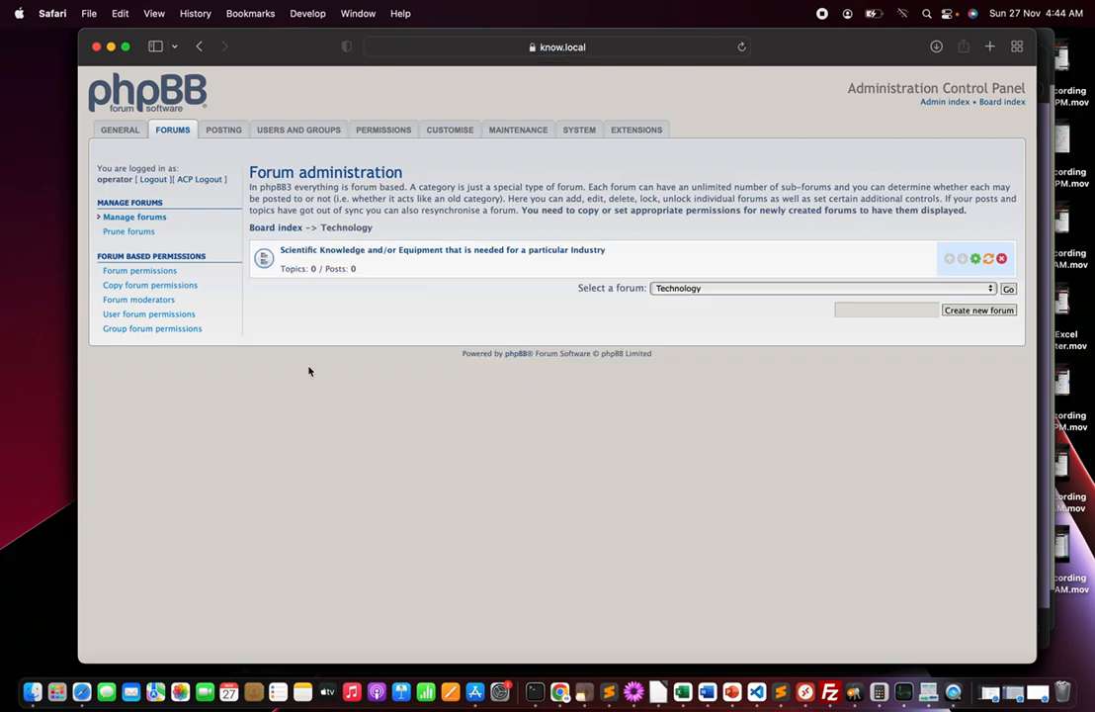
pyautogui.click(875, 309)
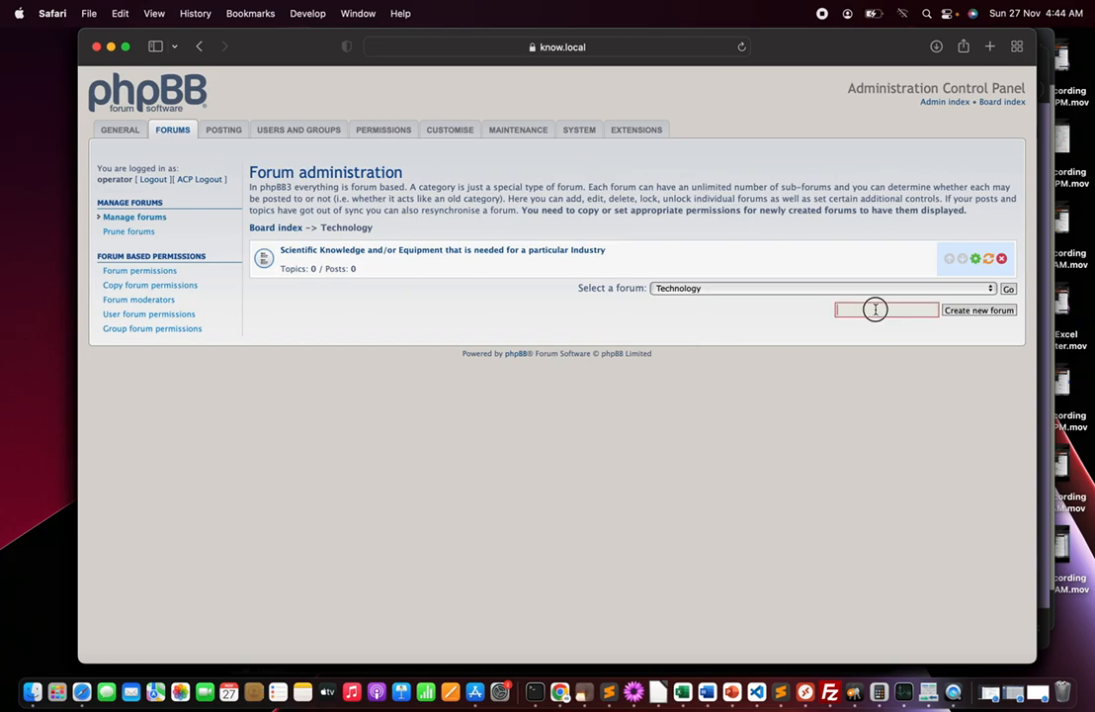
pyautogui.click(410, 251)
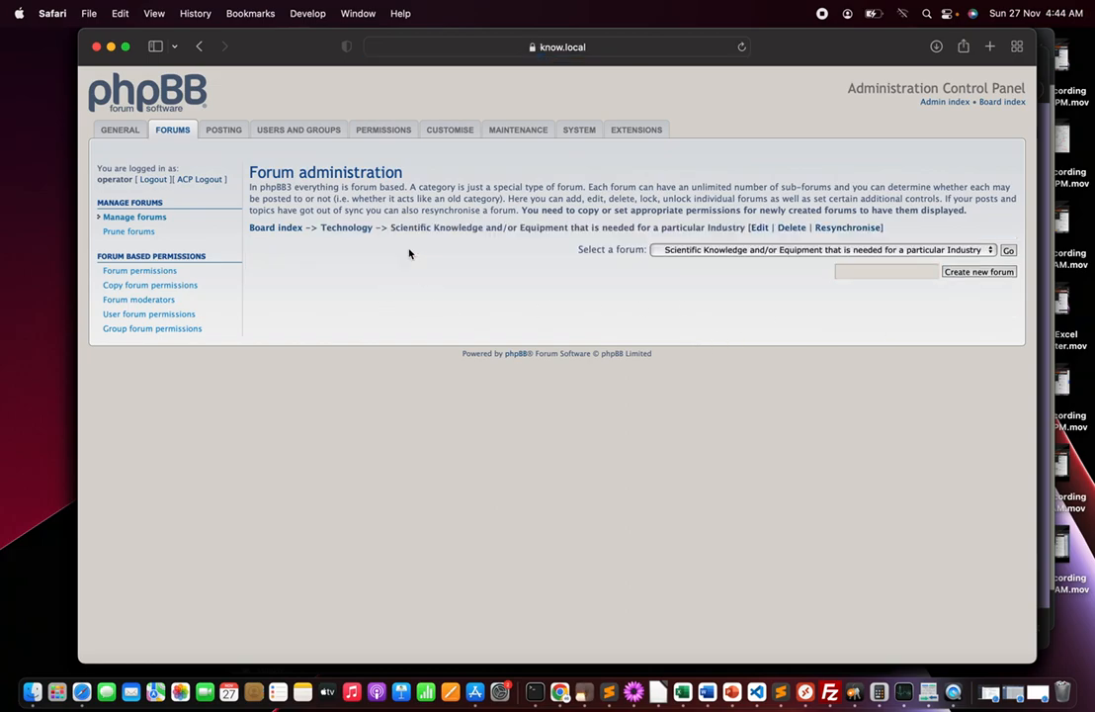
pyautogui.click(864, 274)
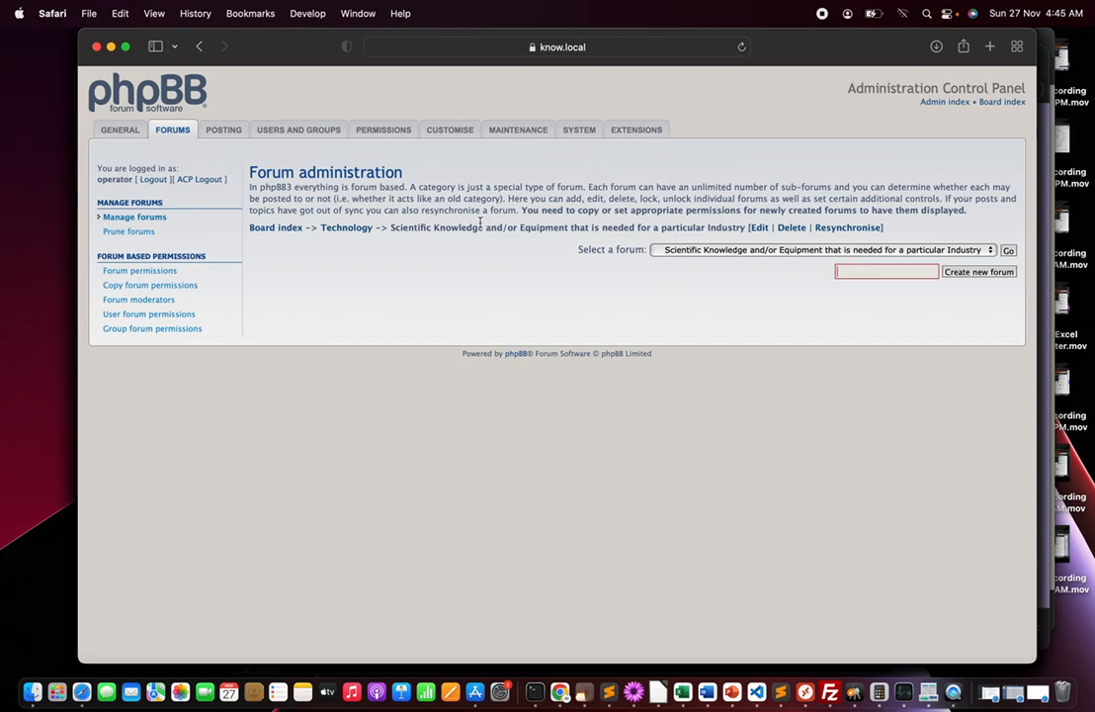
pyautogui.click(270, 229)
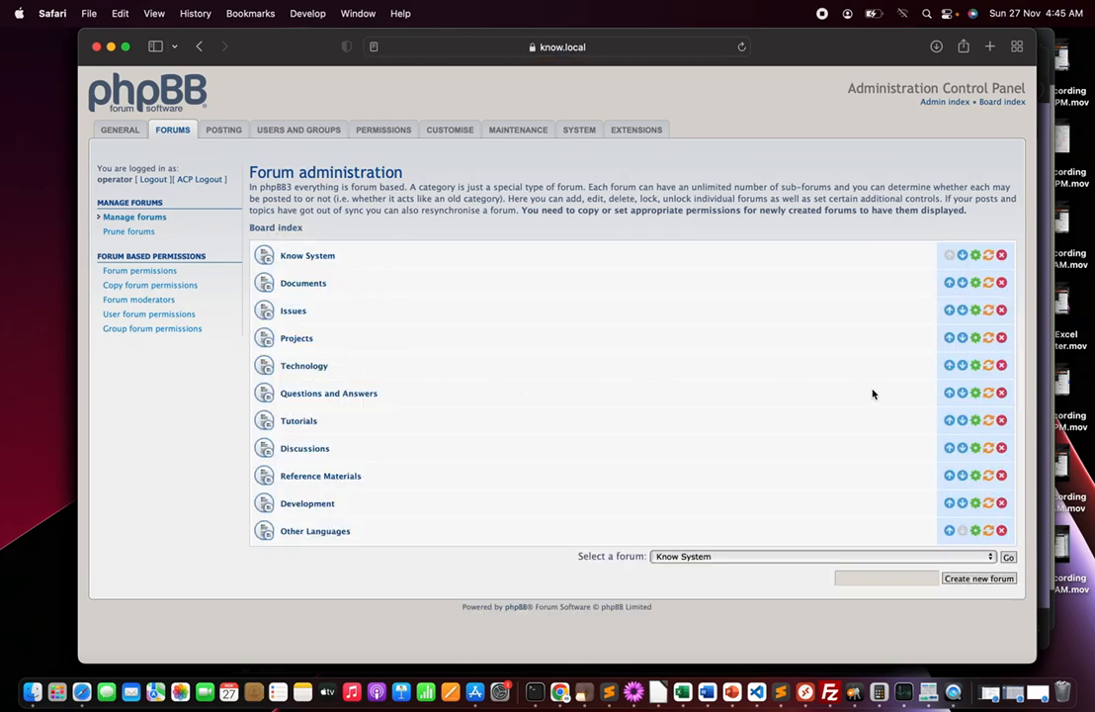
# Open the Technology category's edit form, inspect the available forum types without changing Category, and return to the board index level
pyautogui.click(976, 369)
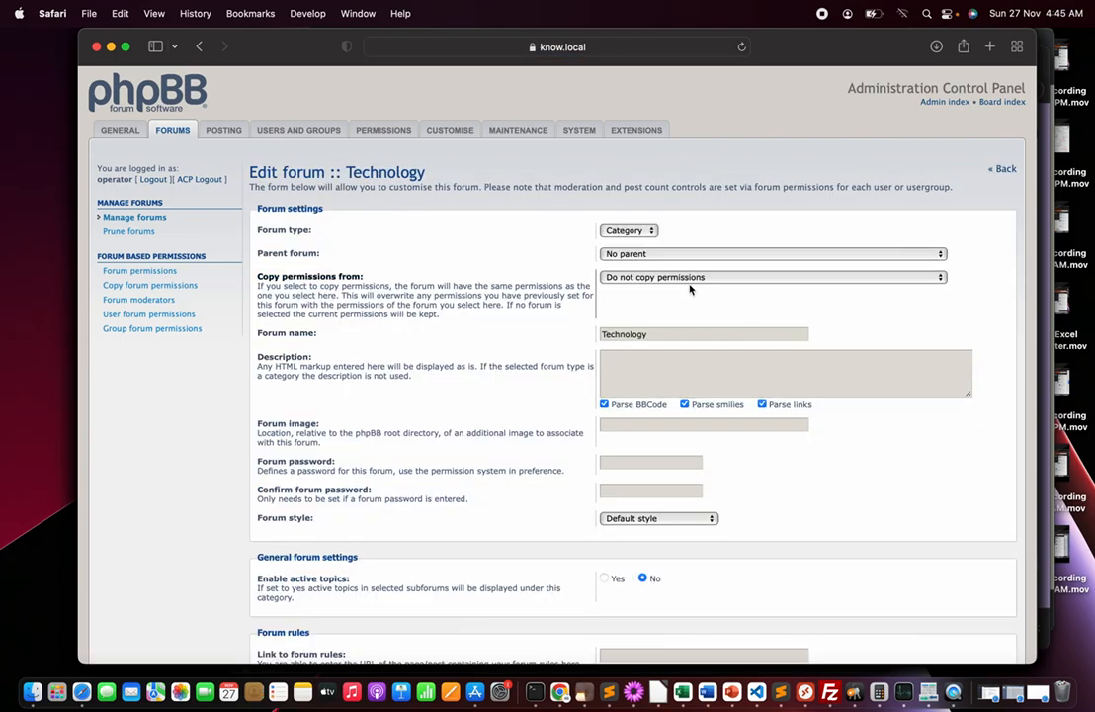
pyautogui.click(624, 232)
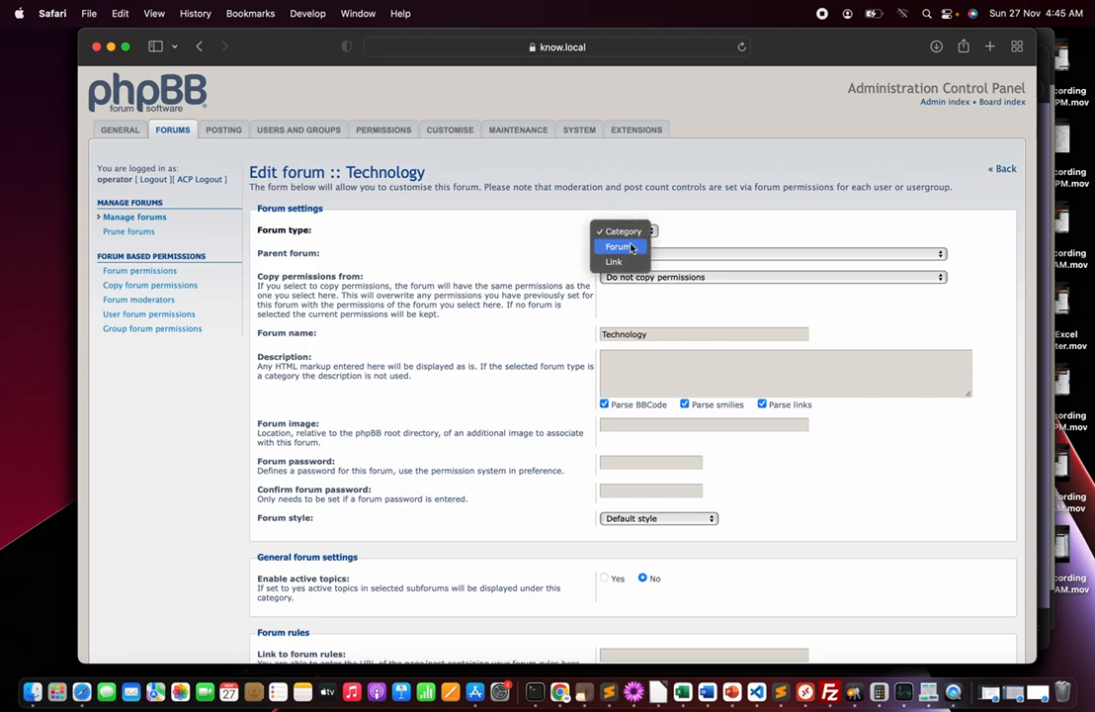
pyautogui.click(697, 234)
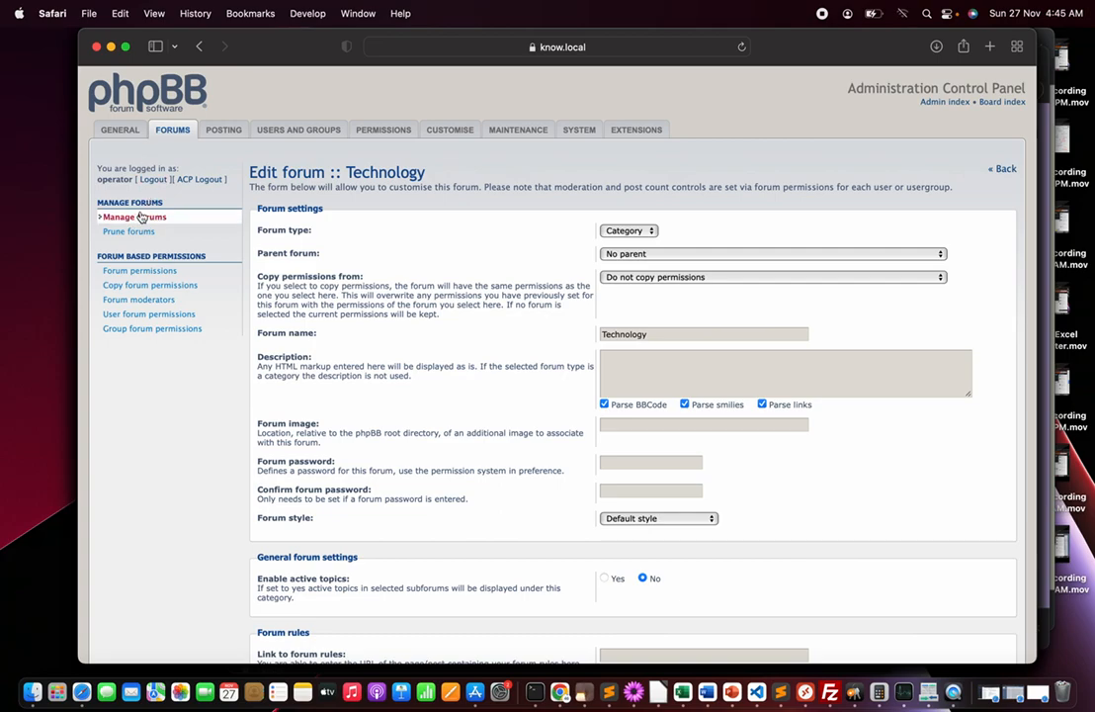
pyautogui.click(173, 133)
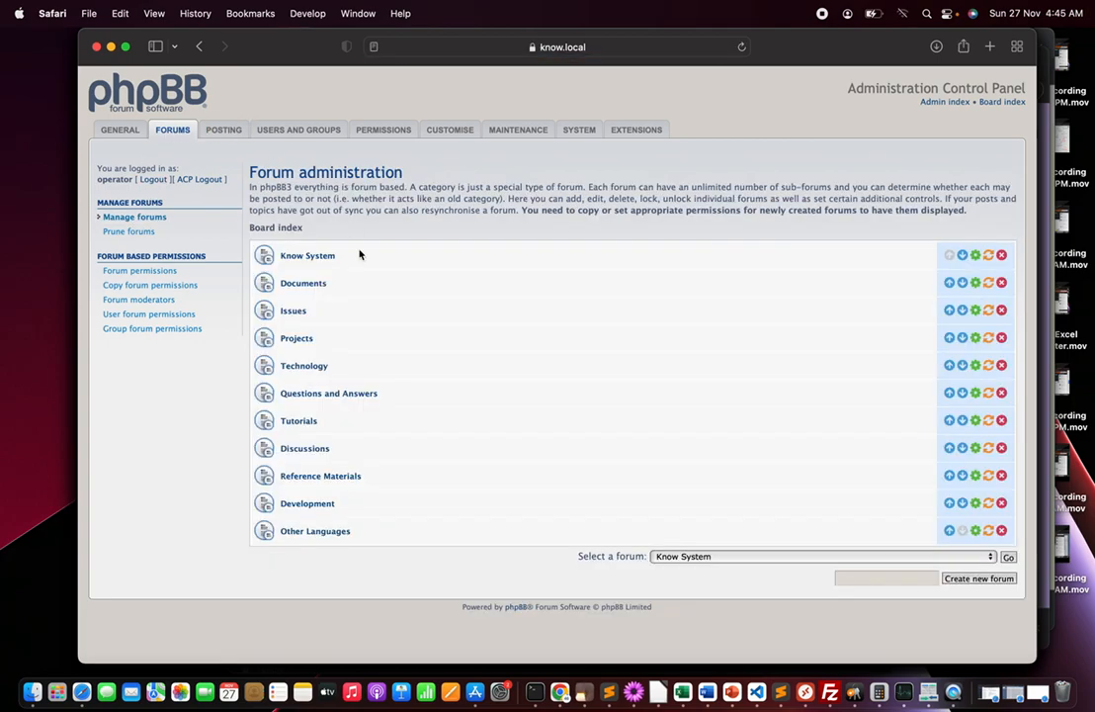
# Open the edit form of the Scientific Knowledge subforum under Technology, examine its forum settings, and return to the board index level
pyautogui.click(311, 367)
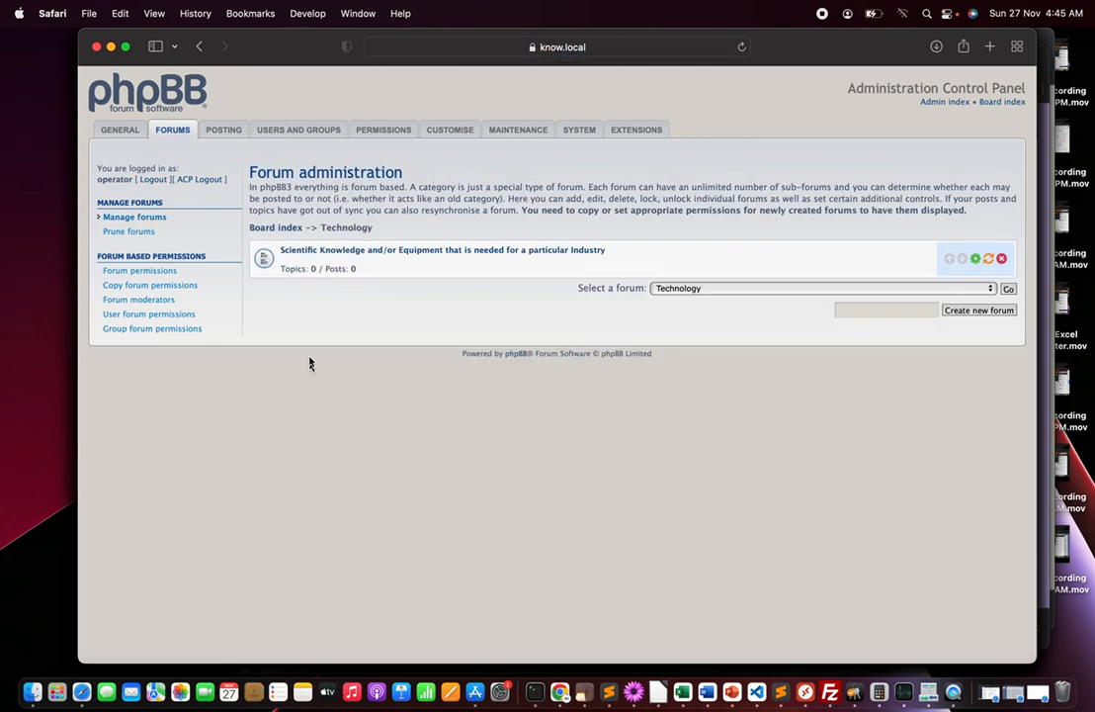
pyautogui.click(336, 253)
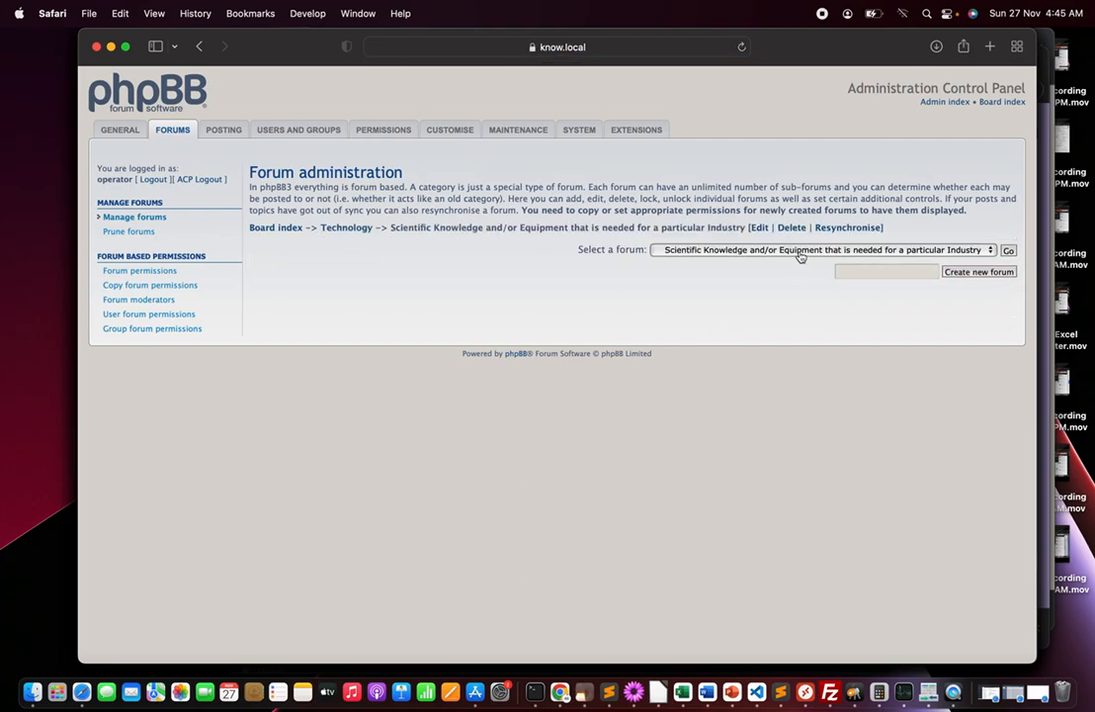
pyautogui.click(758, 227)
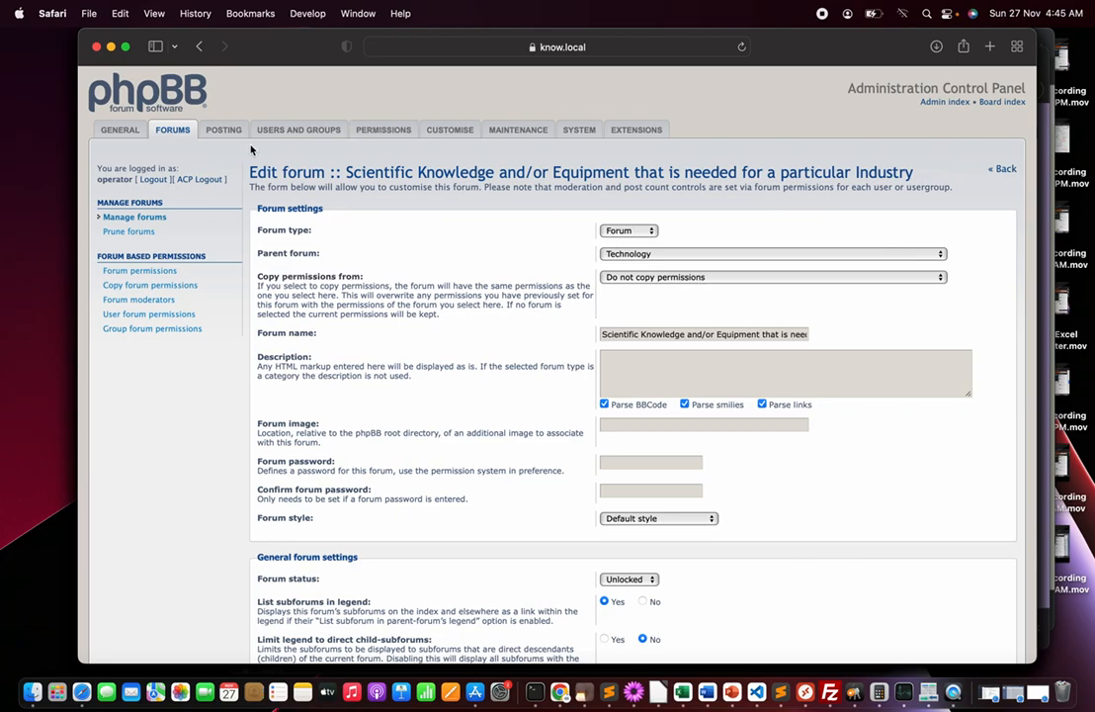
pyautogui.click(167, 134)
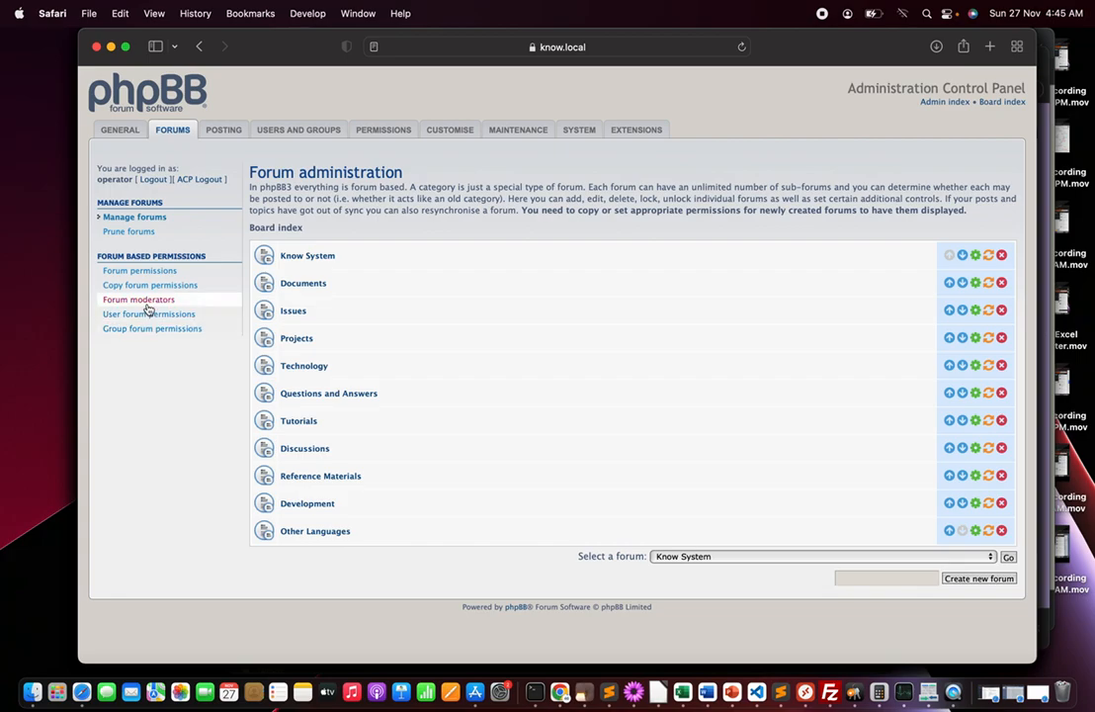
pyautogui.click(173, 133)
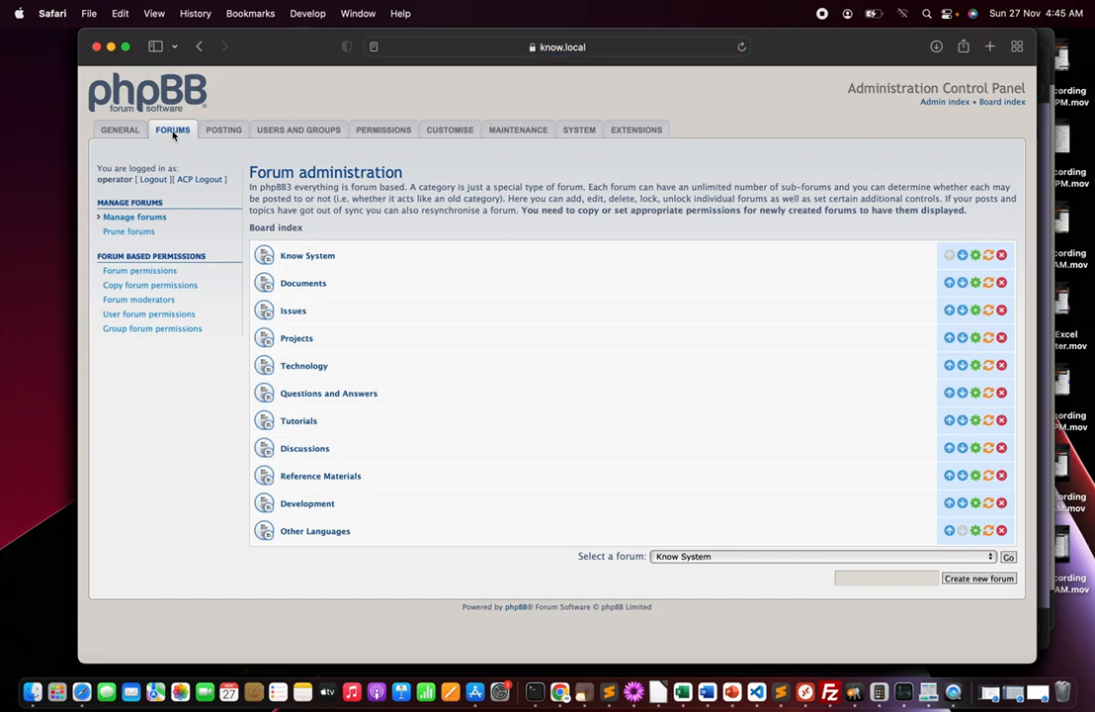
# Examine the posting administration's BBCodes page and the inactive users list, trying the selection mark on testuser without submitting an action
pyautogui.click(224, 130)
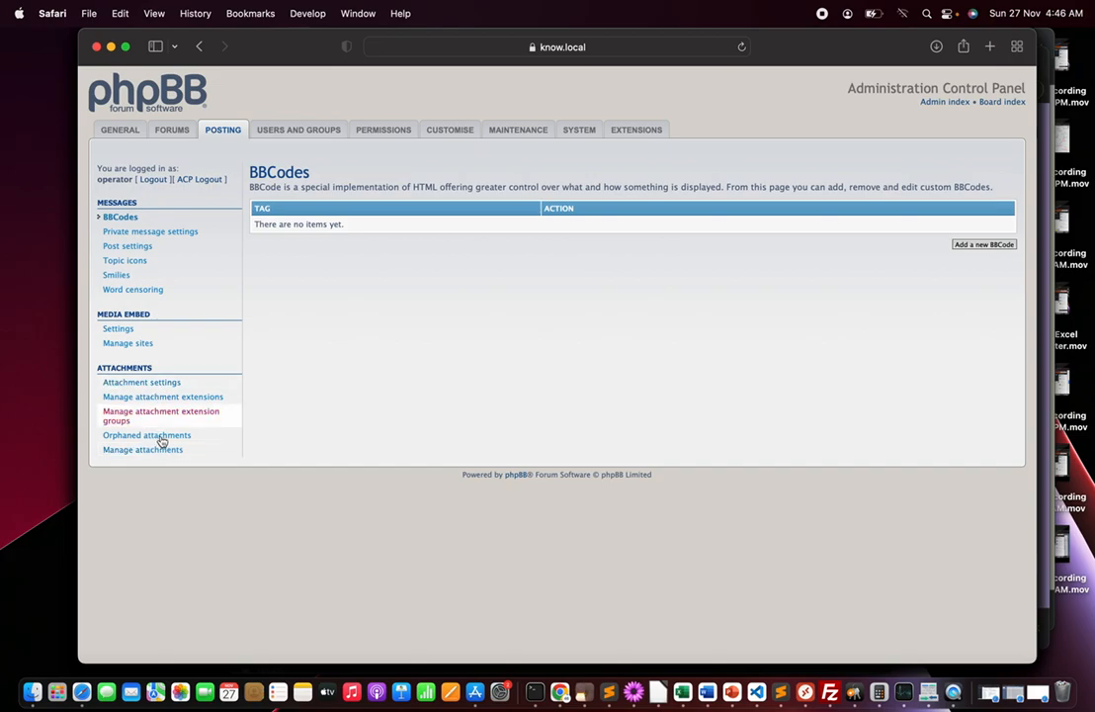
pyautogui.click(220, 131)
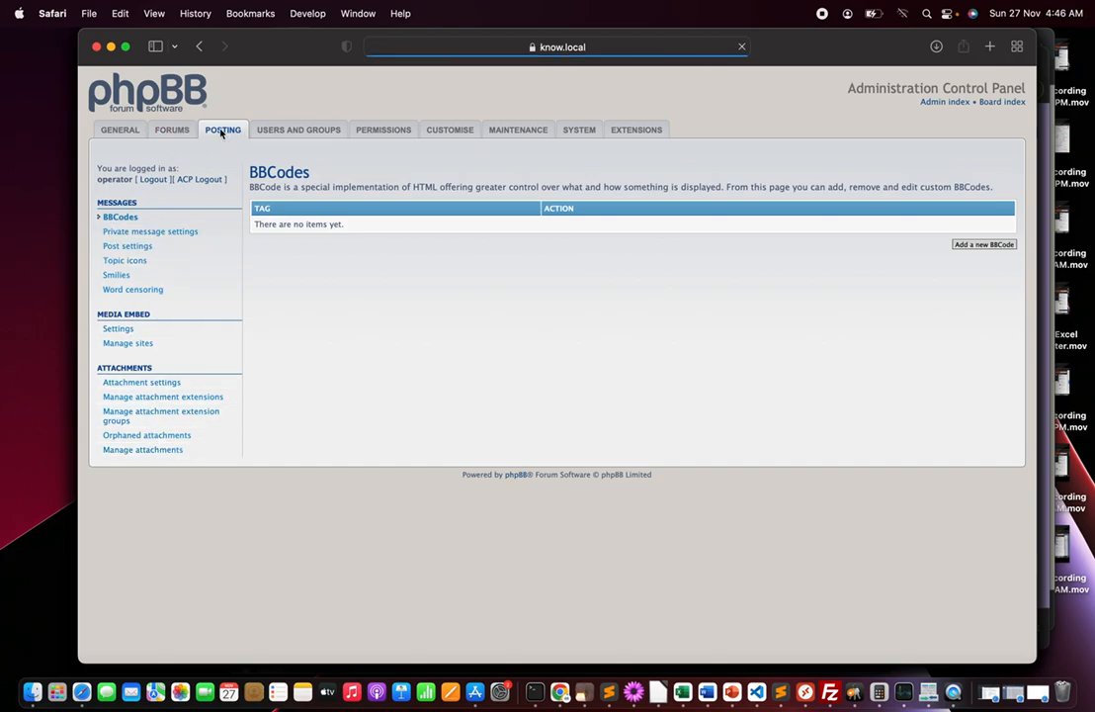
pyautogui.click(302, 132)
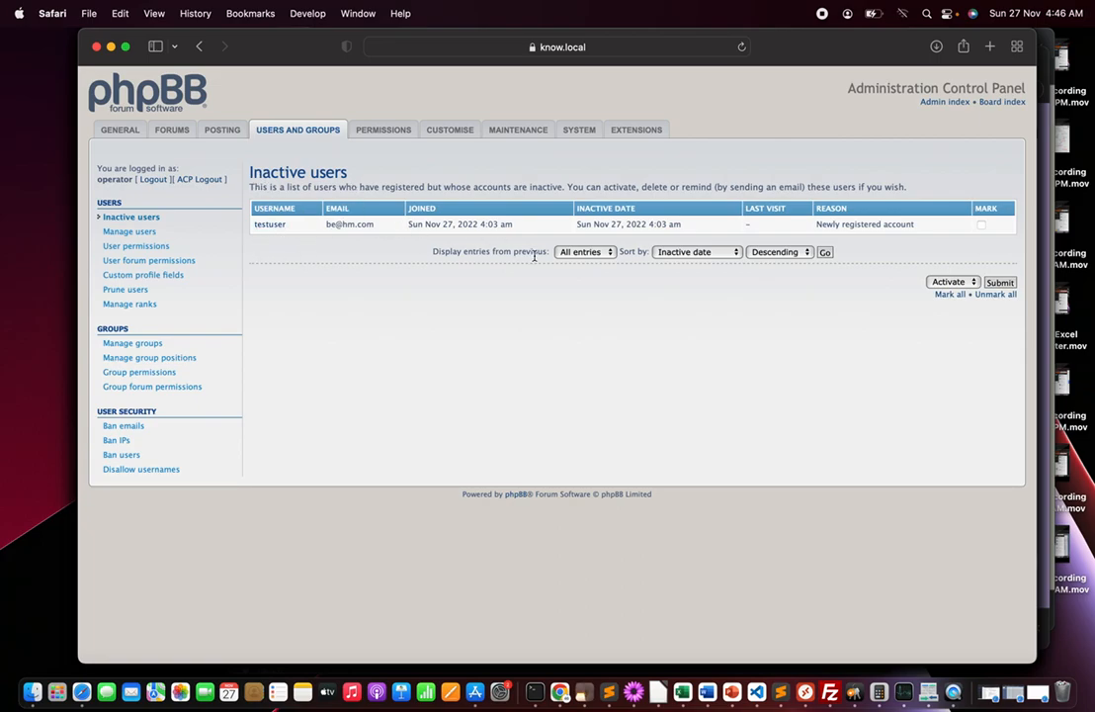
pyautogui.click(981, 227)
pyautogui.click(982, 225)
pyautogui.click(292, 133)
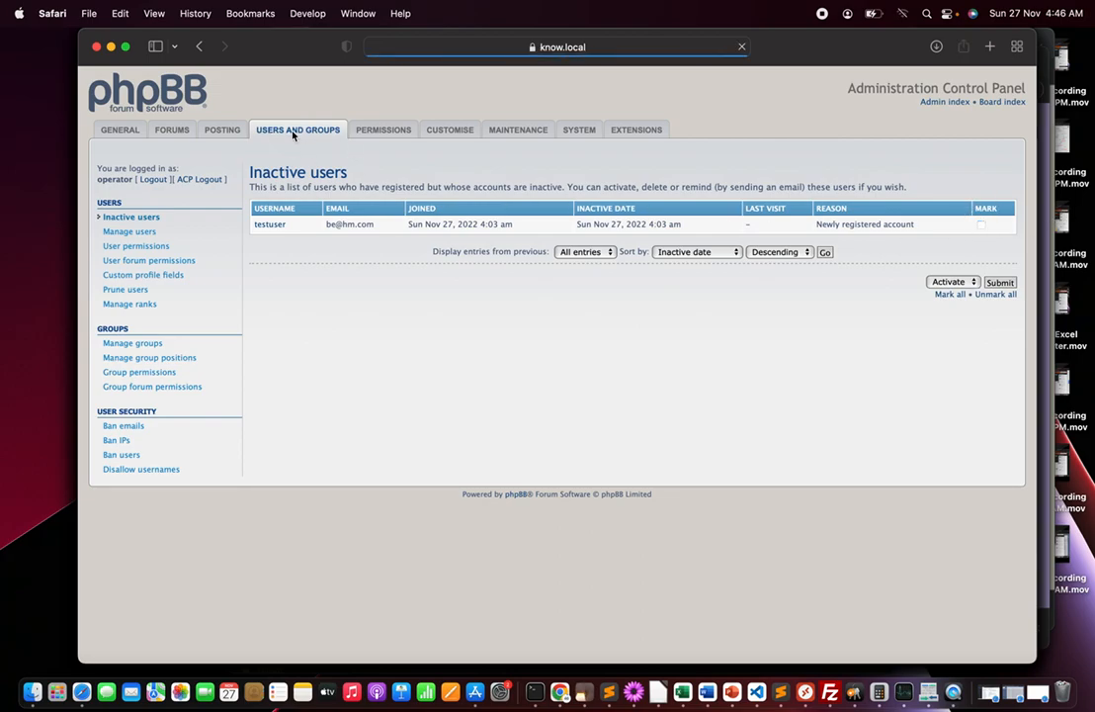
# Examine the permissions overview and the customisation pages for language packs and extensions, finishing on the Extensions Manager
pyautogui.click(380, 131)
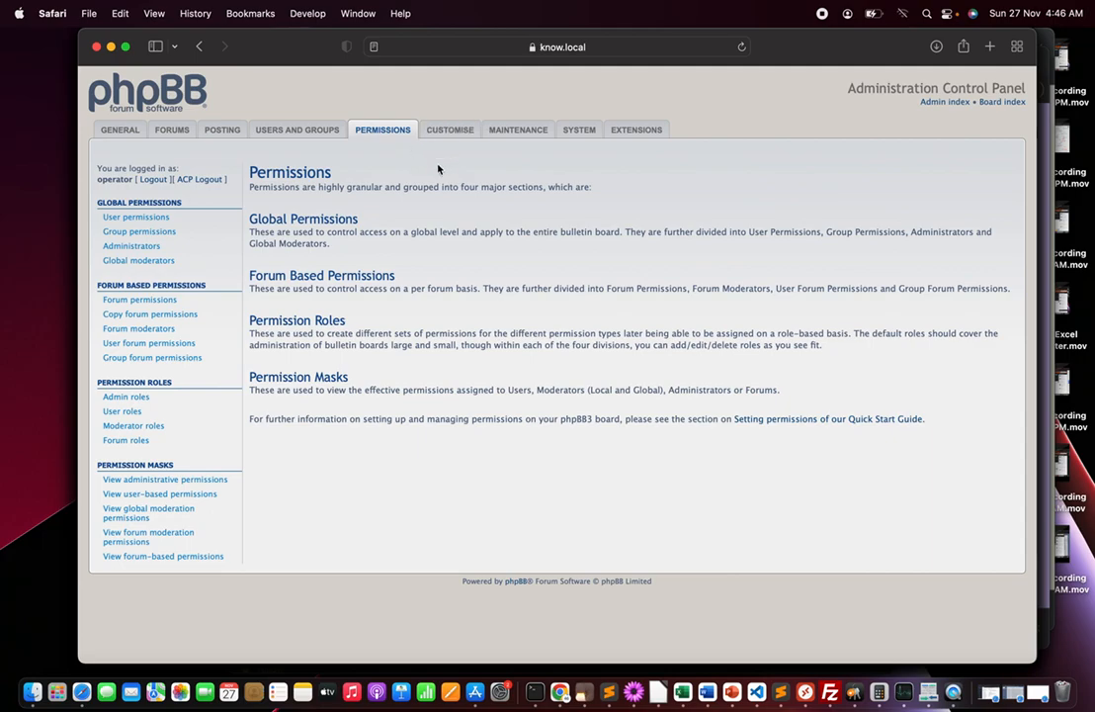
pyautogui.click(450, 130)
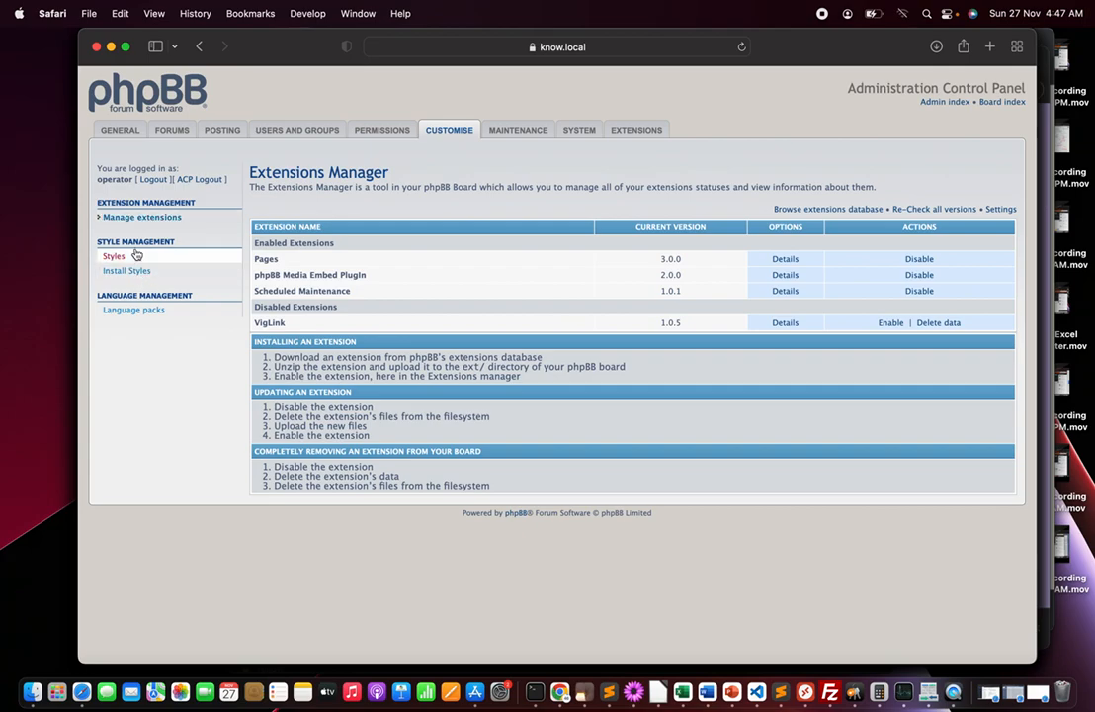
pyautogui.click(141, 311)
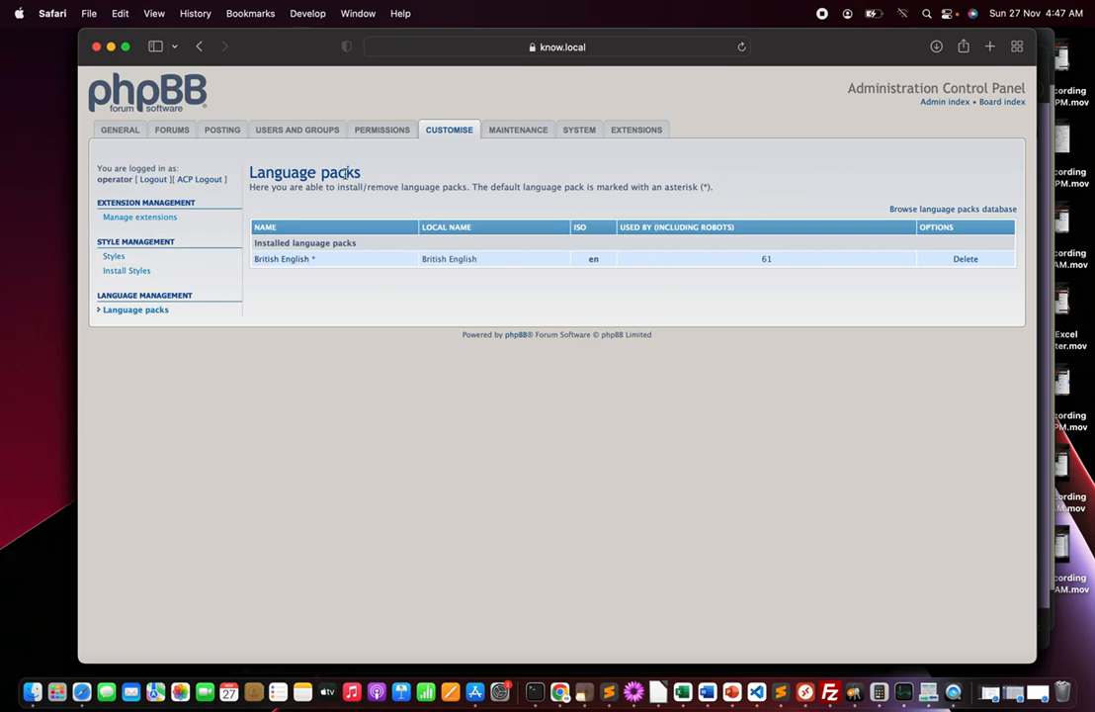
pyautogui.click(441, 133)
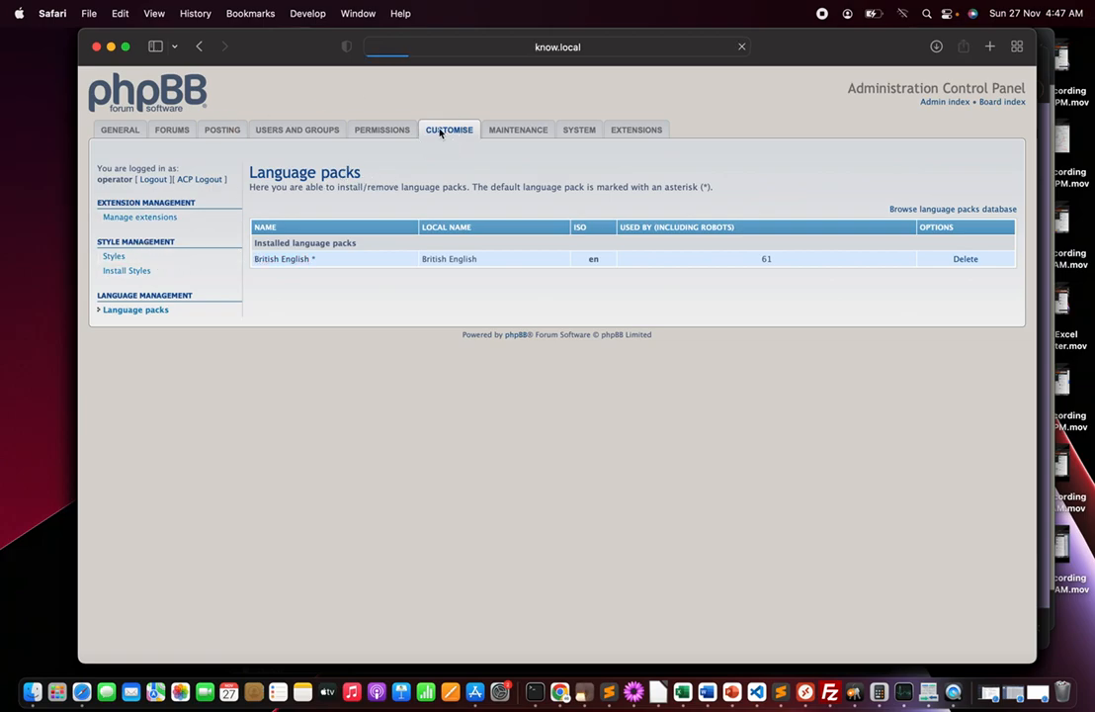
pyautogui.click(145, 218)
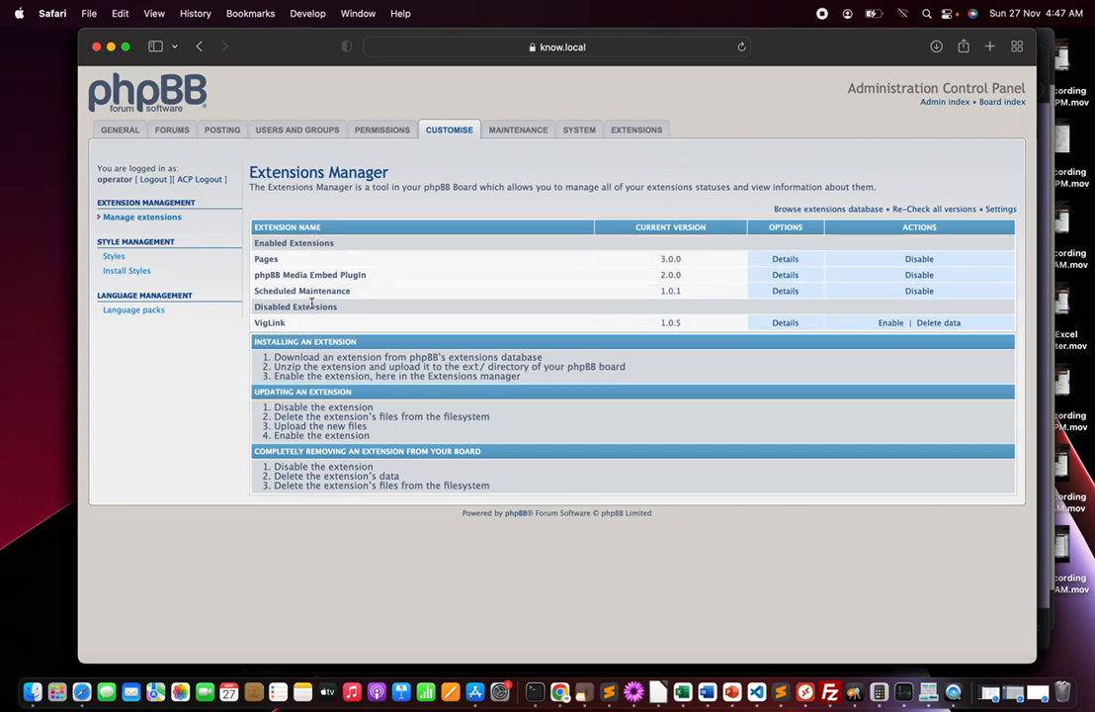
# Switch to Finder, bring the "phpbb other useful extensions" folder forward, and examine the downloaded extension archives and folders
pyautogui.press('super+Tab')
pyautogui.press('super+Tab')
pyautogui.press('super+Tab')
pyautogui.press('super+Tab')
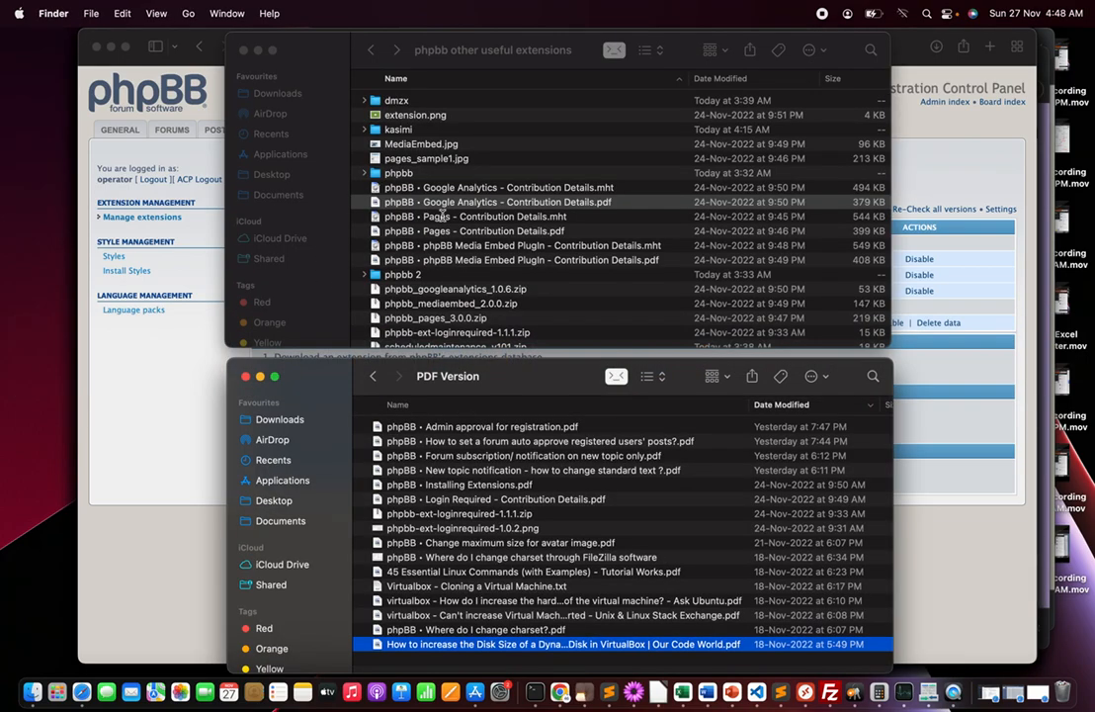
pyautogui.click(435, 47)
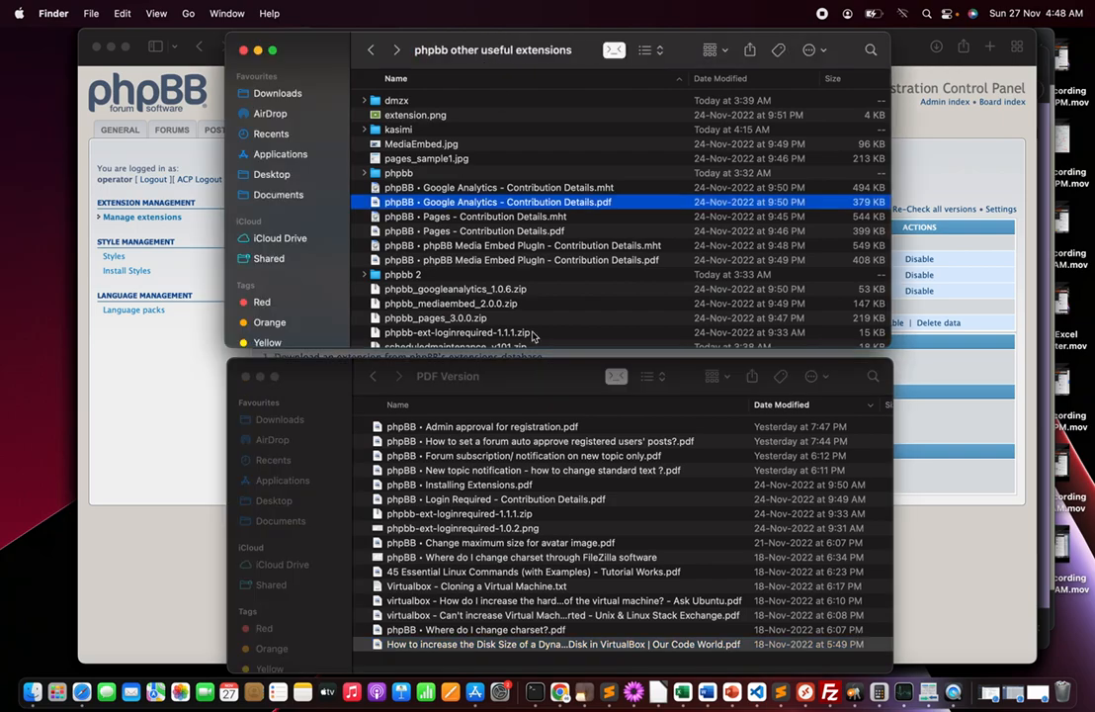
pyautogui.scroll(-1, 532, 336)
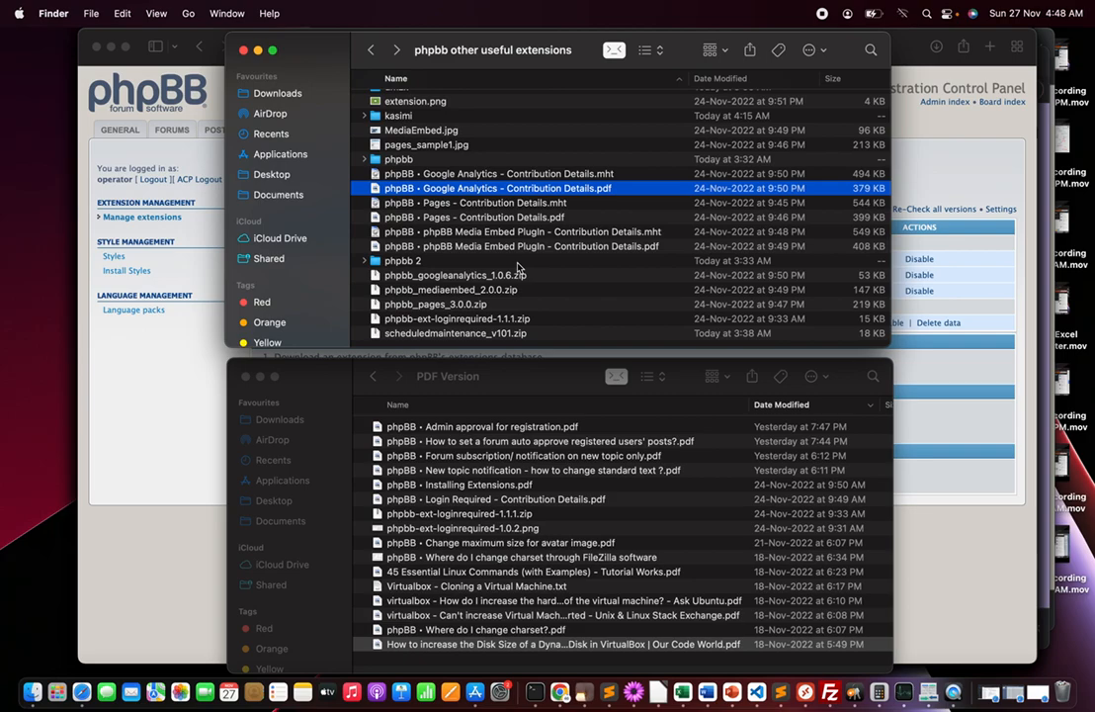
pyautogui.scroll(1, 517, 268)
pyautogui.scroll(-1, 517, 268)
# Inspect the file actions for phpbb-ext-loginrequired-1.1.1.zip without running any, and pick out the phpbb, kasimi and dmzx extension folders
pyautogui.click(467, 320)
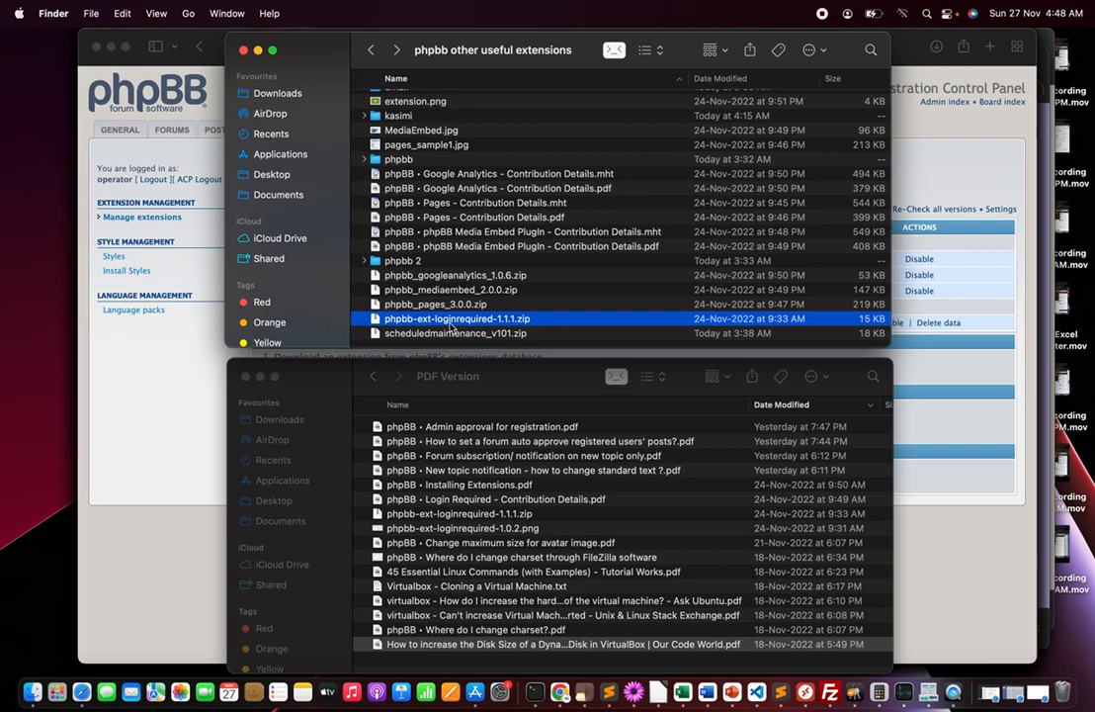
pyautogui.rightClick(506, 323)
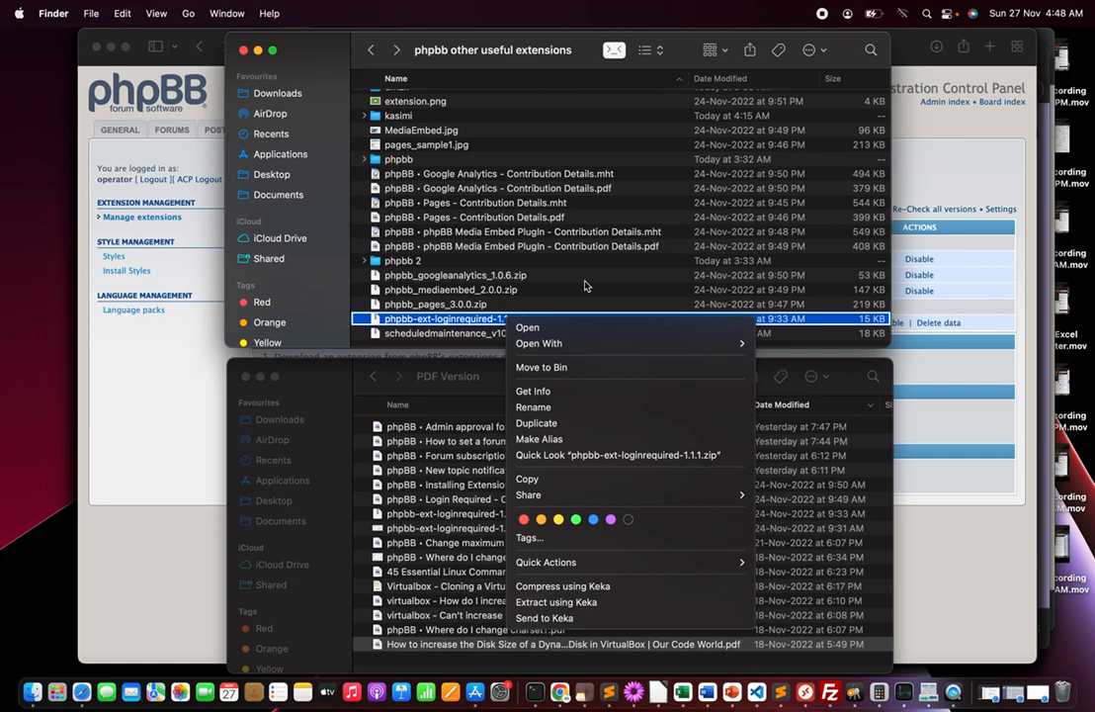
pyautogui.click(579, 36)
pyautogui.scroll(1, 494, 128)
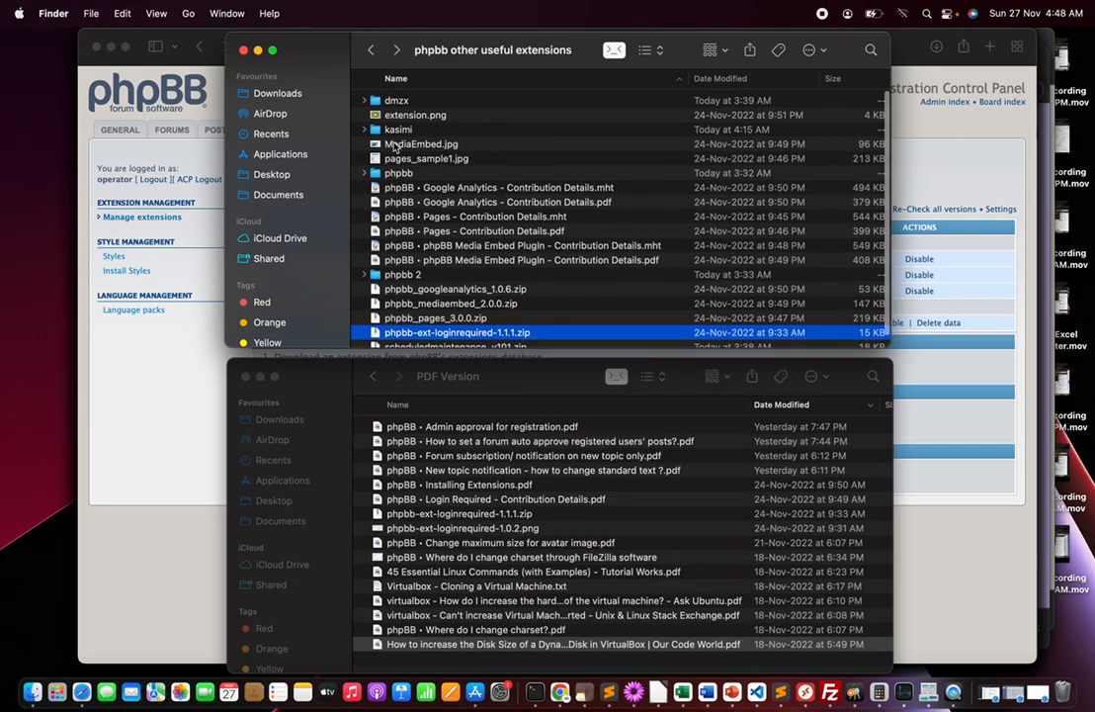
pyautogui.click(404, 174)
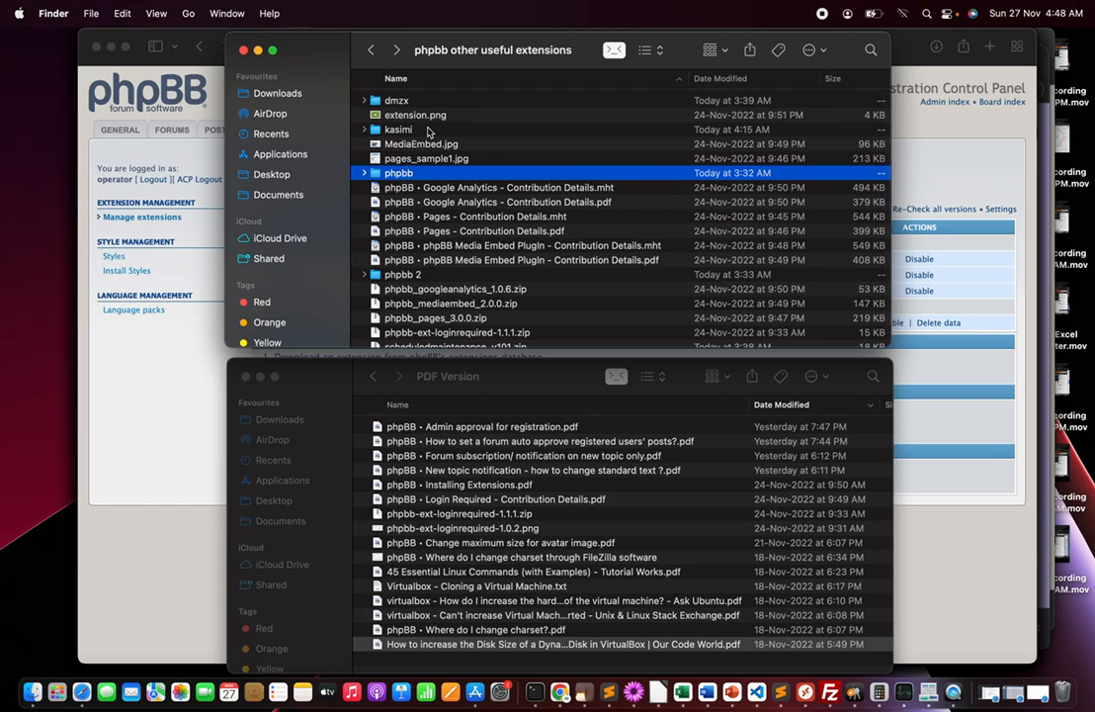
pyautogui.click(428, 129)
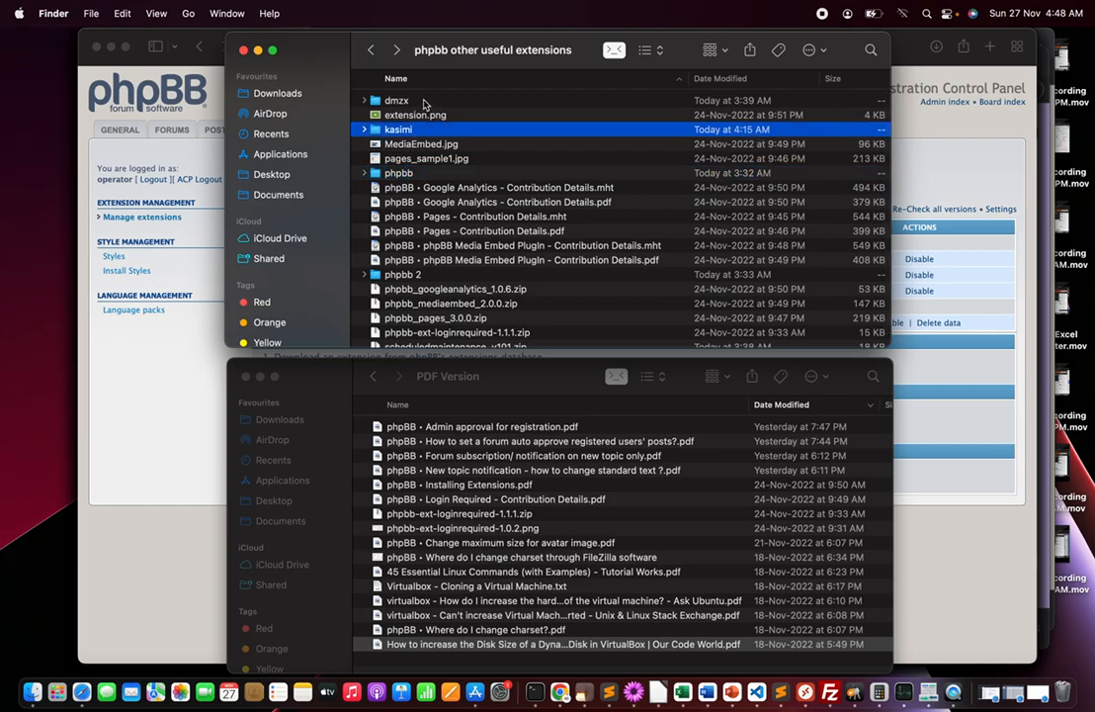
pyautogui.click(425, 102)
# Switch to FileZilla and reconnect to know.local over SFTP on port 22 as bitnami, aborting the previous connection
pyautogui.press('super+Tab')
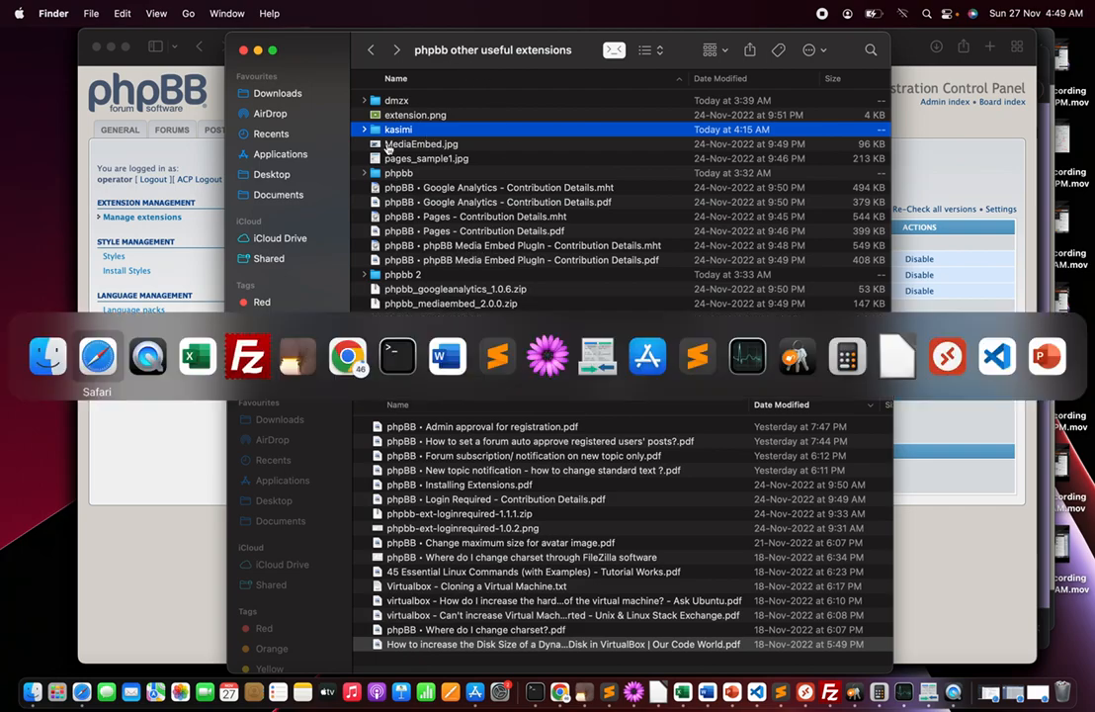
pyautogui.press('super+Tab')
pyautogui.press('super+Tab')
pyautogui.press('super+Tab')
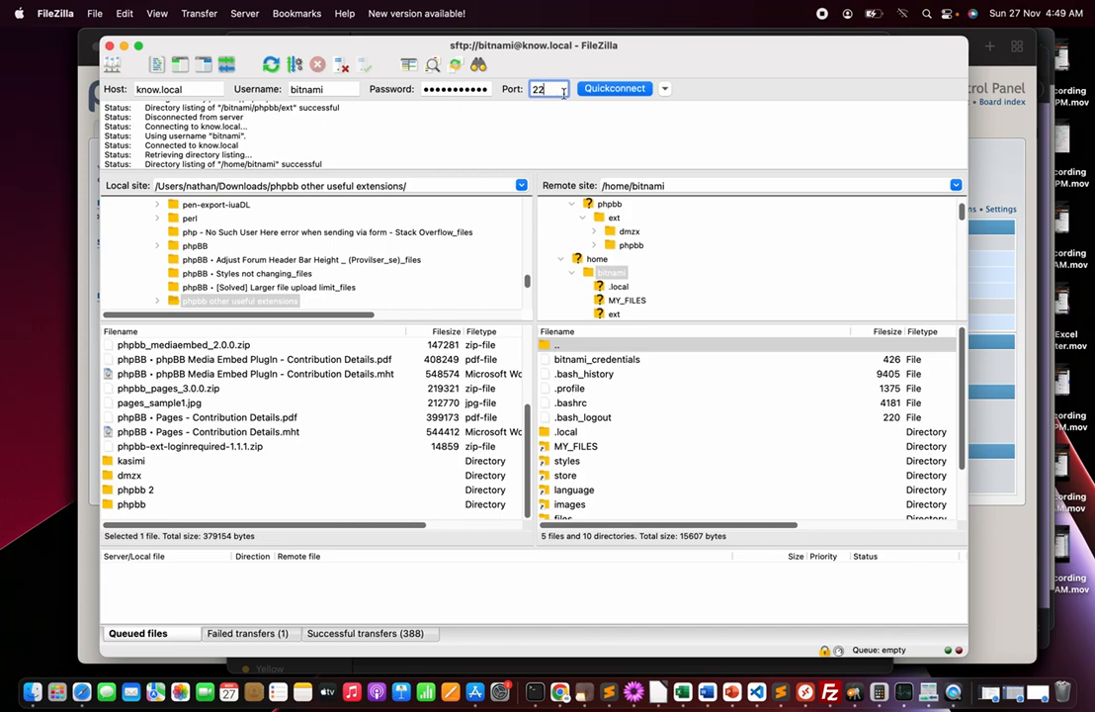
pyautogui.click(613, 88)
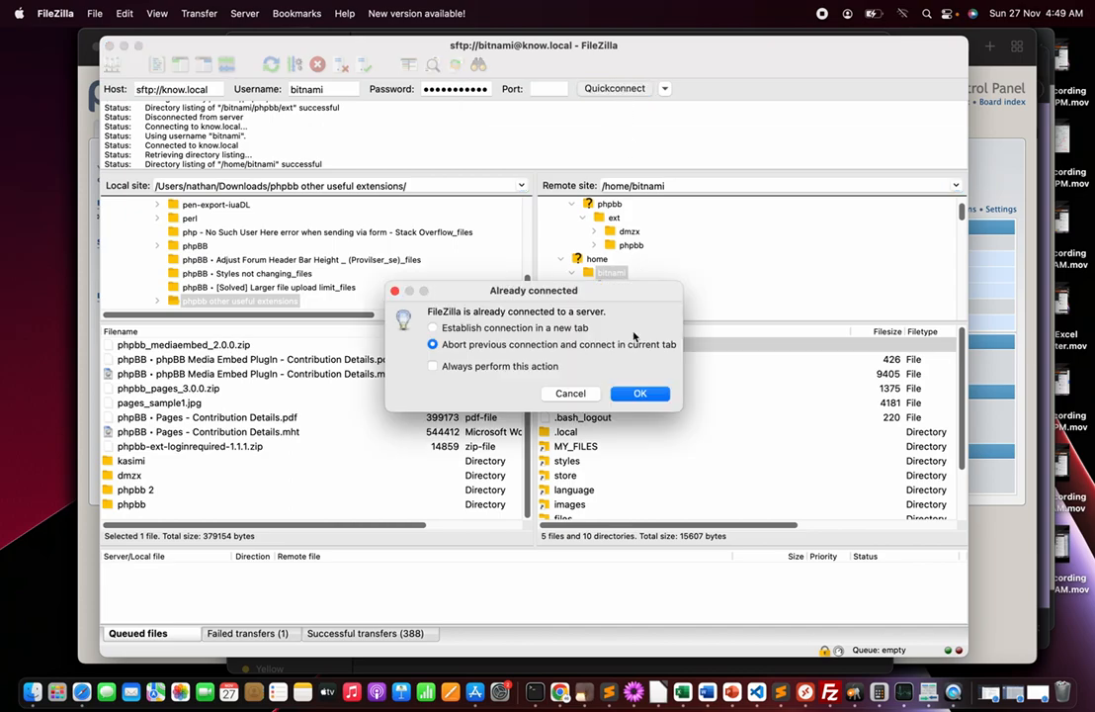
pyautogui.click(644, 395)
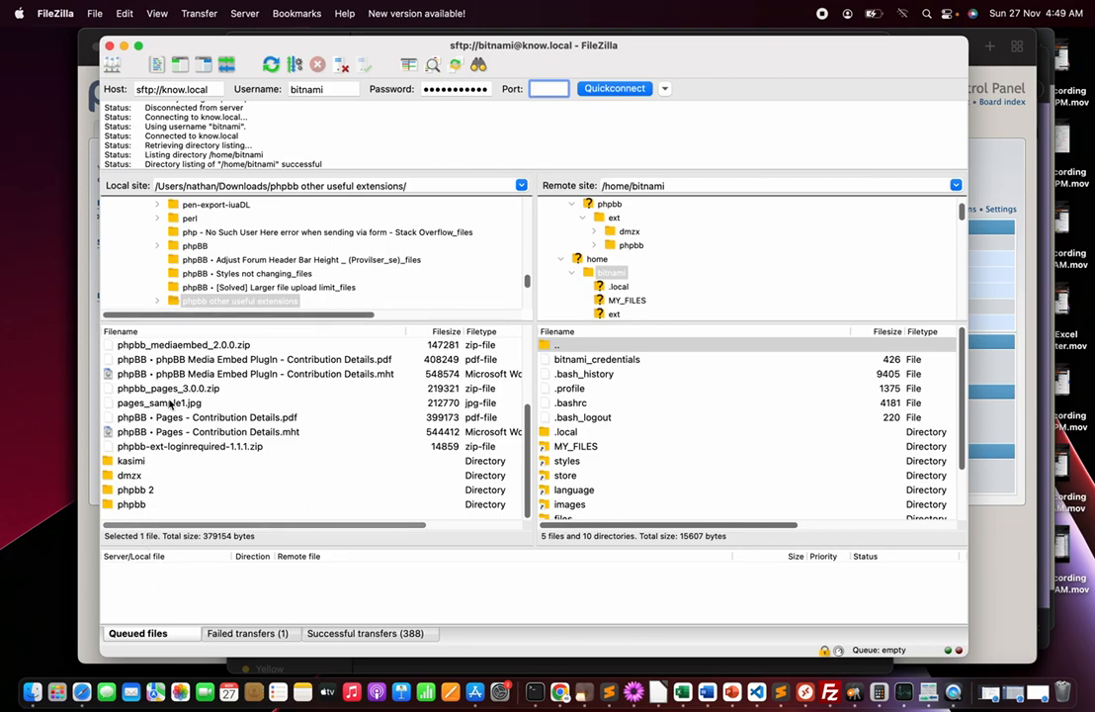
# Locate the local "phpbb other useful extensions" folder and the ext, language and styles directories in the remote /home/bitnami folder
pyautogui.click(226, 303)
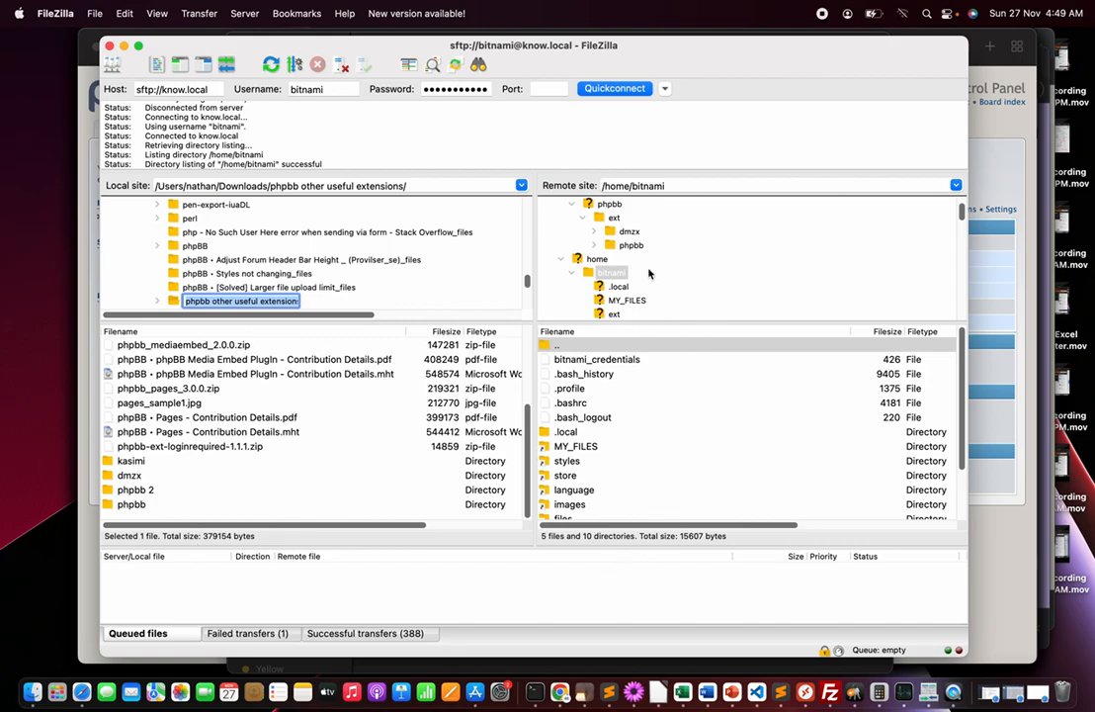
pyautogui.scroll(-2, 597, 478)
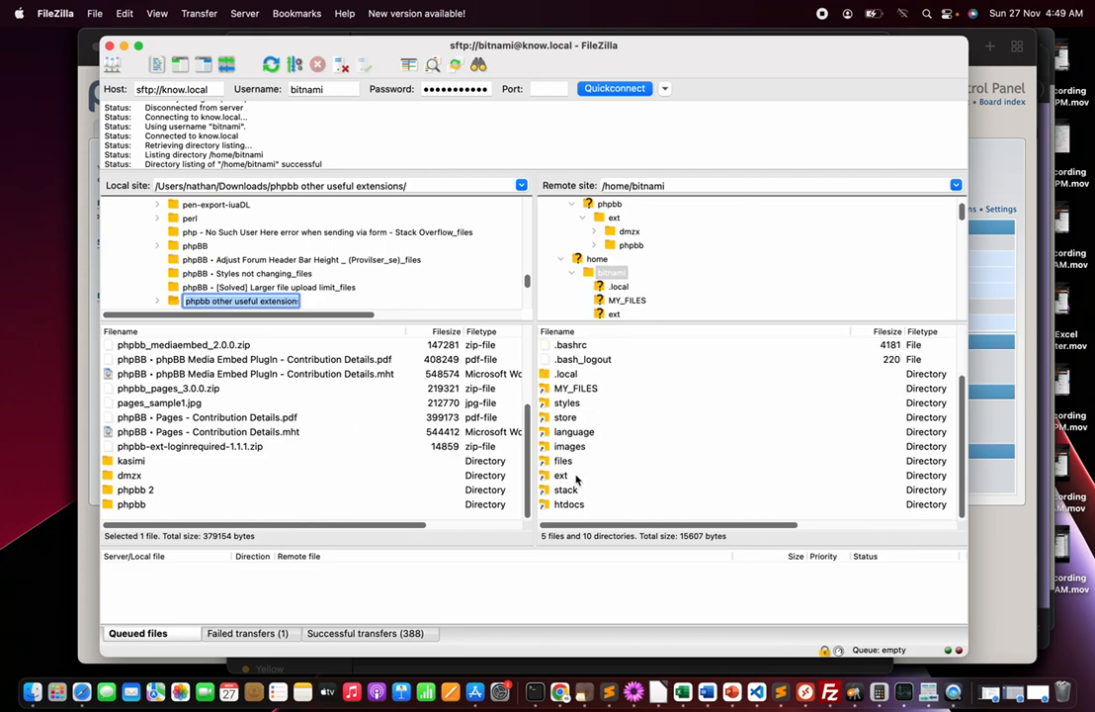
pyautogui.click(577, 477)
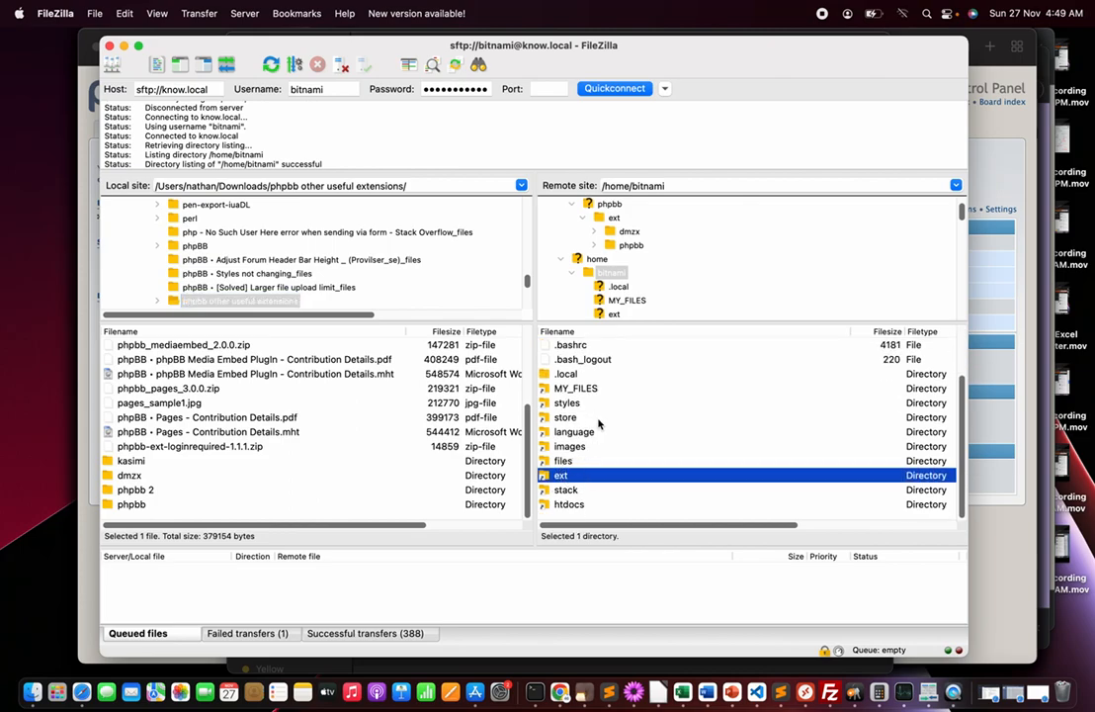
pyautogui.click(577, 432)
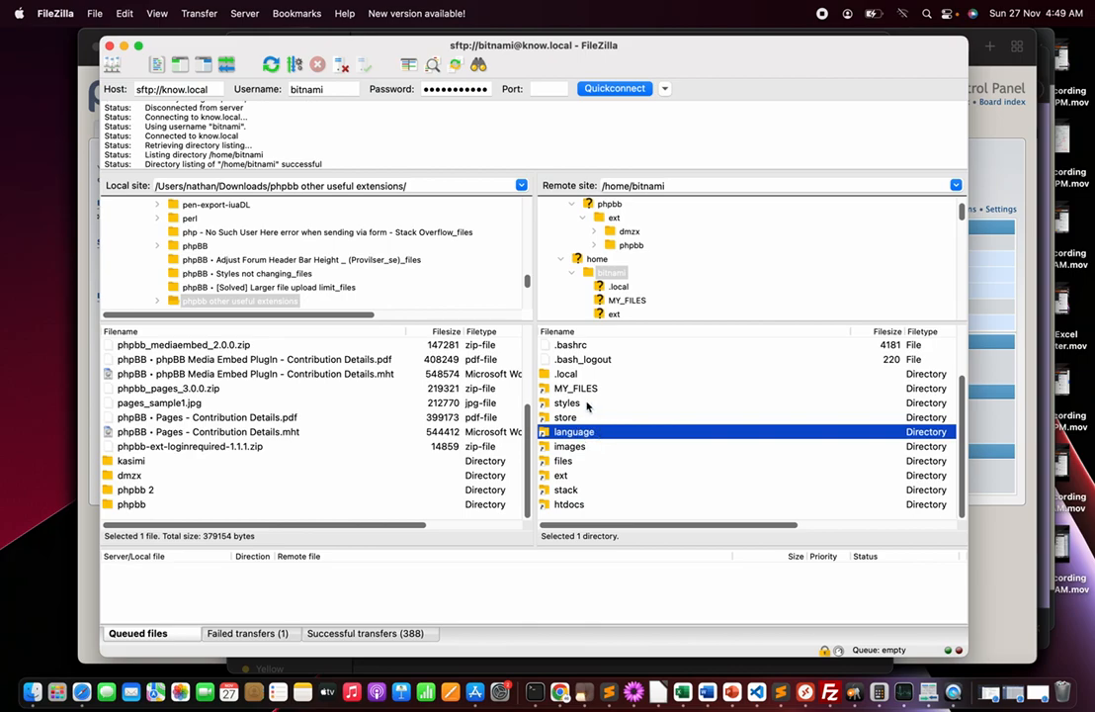
pyautogui.click(586, 403)
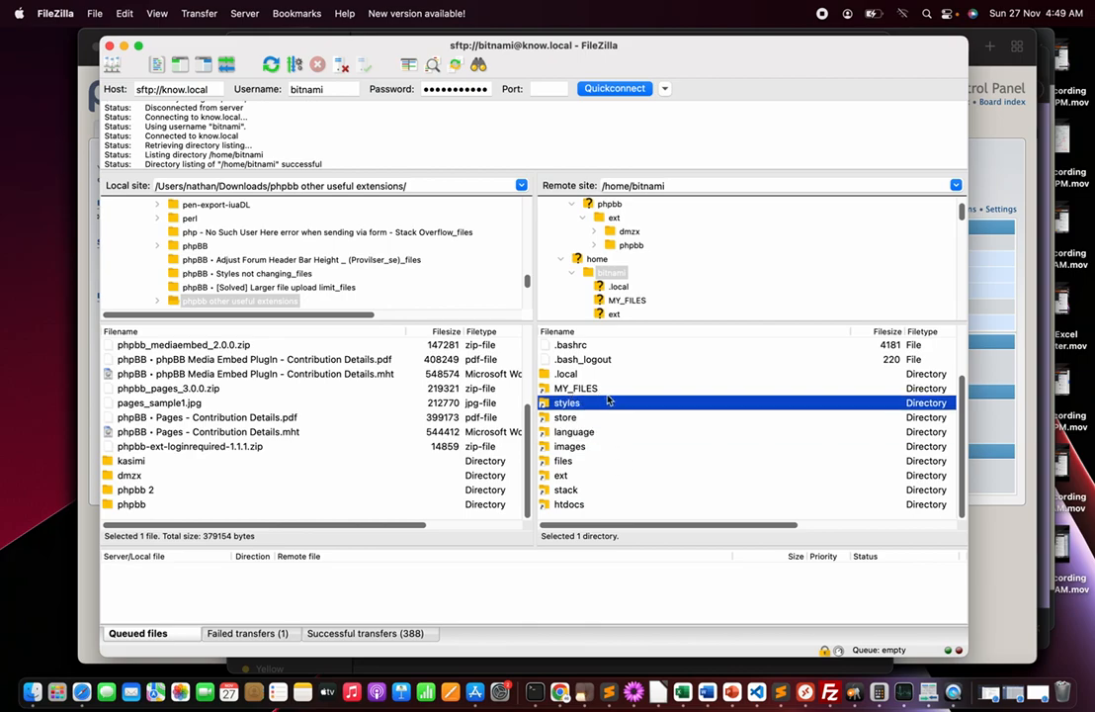
# Open the remote ext directory and upload the local kasimi extension folder into it
pyautogui.click(606, 390)
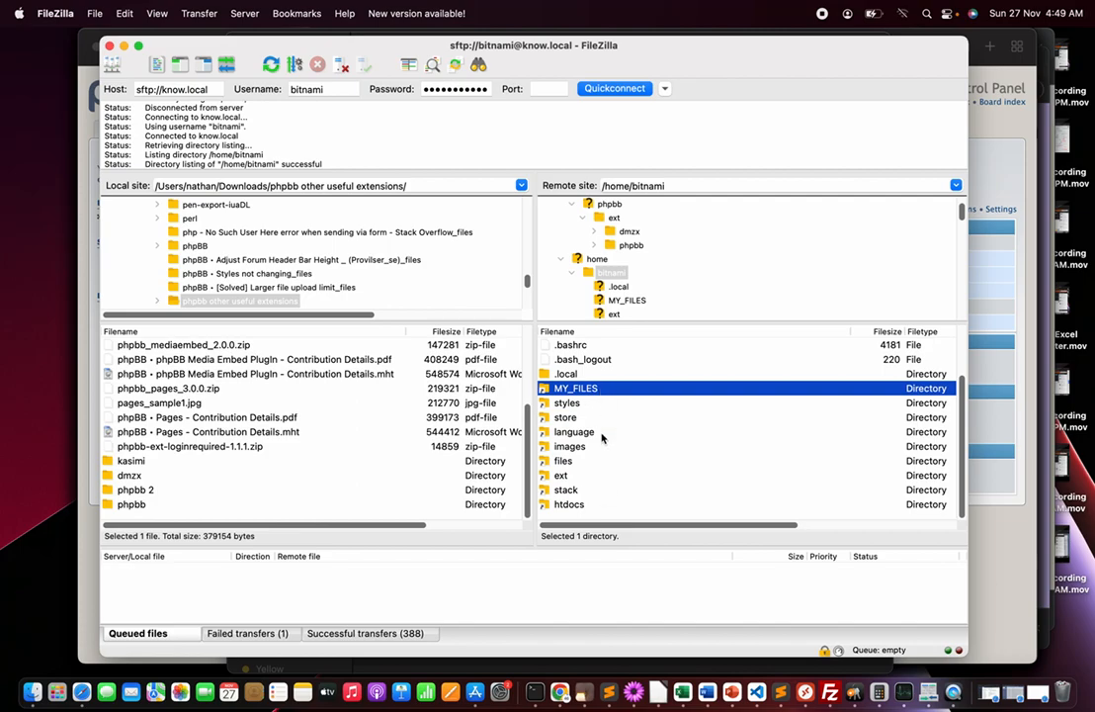
pyautogui.click(579, 479)
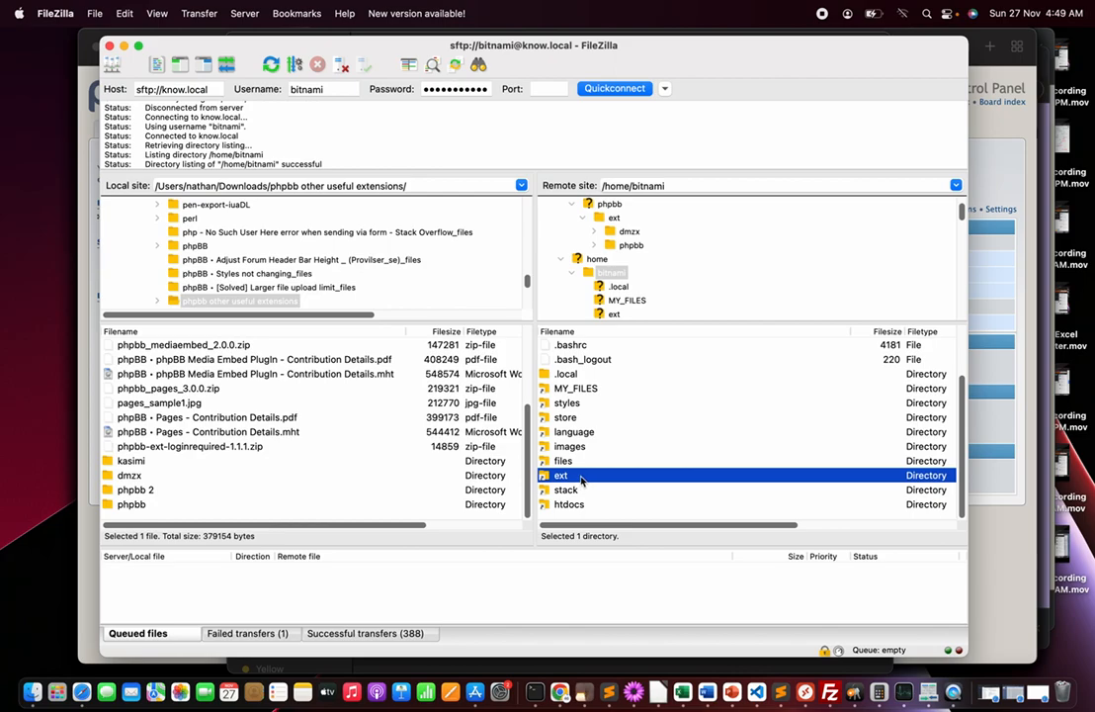
pyautogui.doubleClick(582, 478)
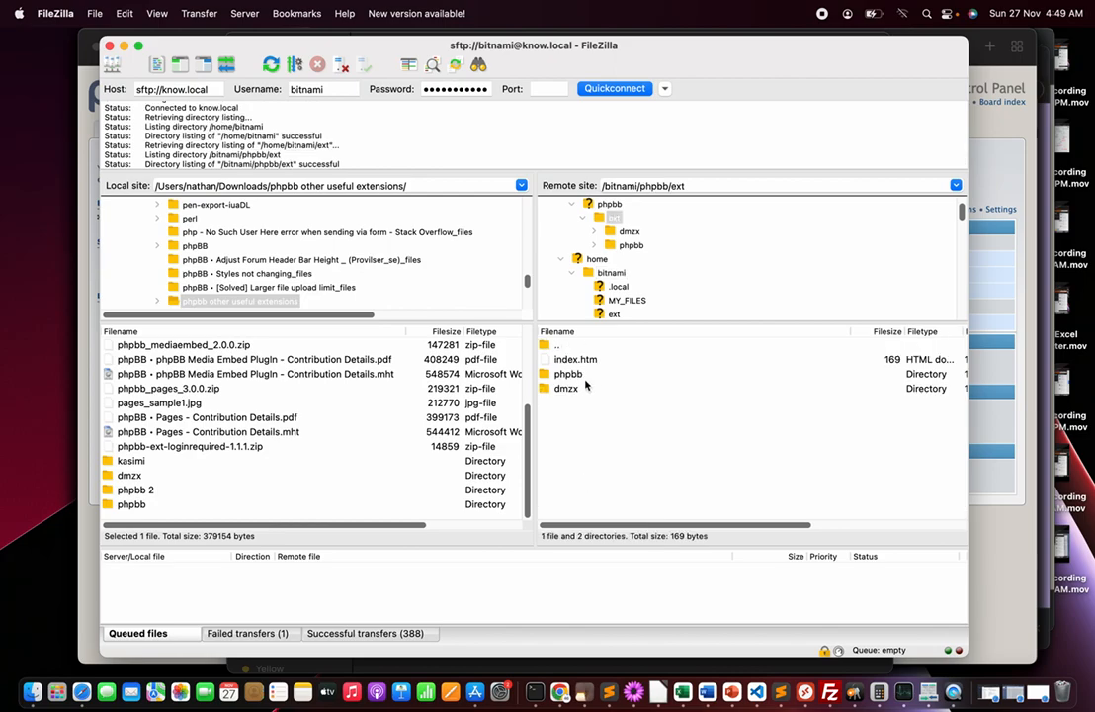
pyautogui.click(134, 460)
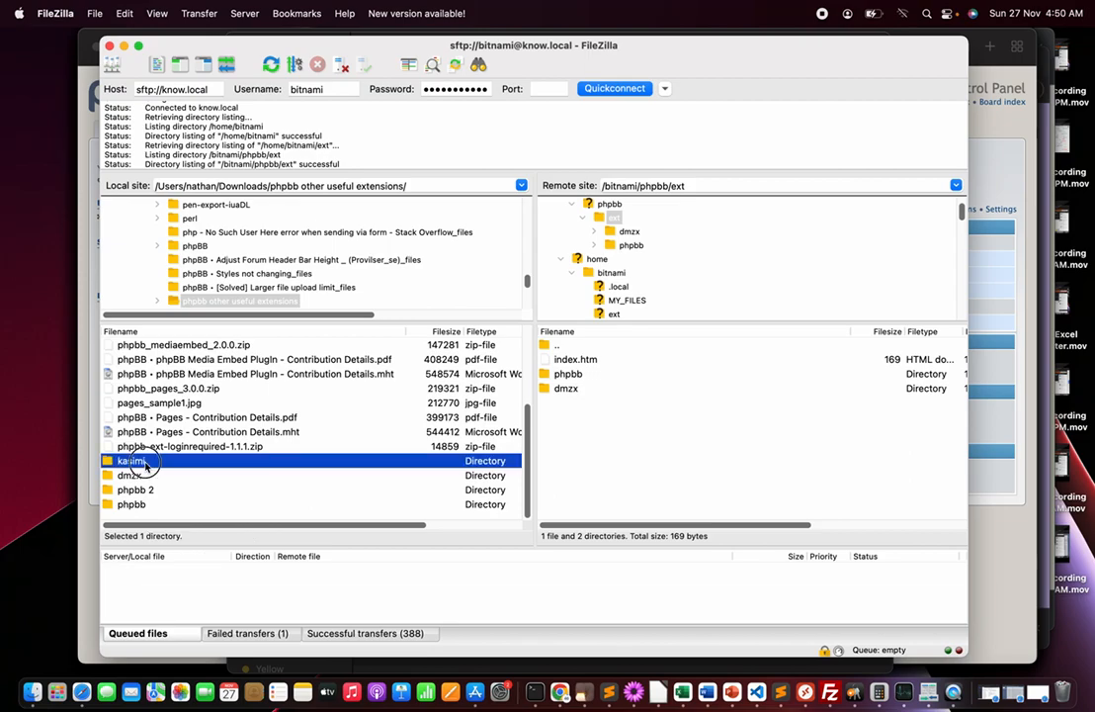
pyautogui.rightClick(145, 464)
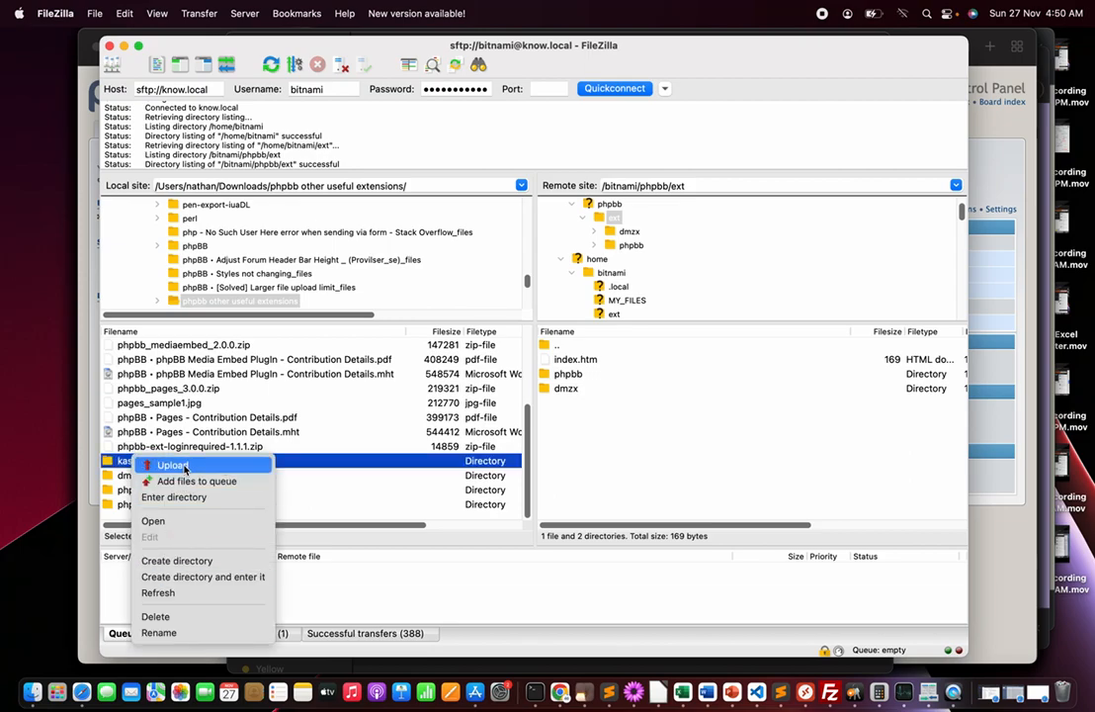
pyautogui.click(172, 465)
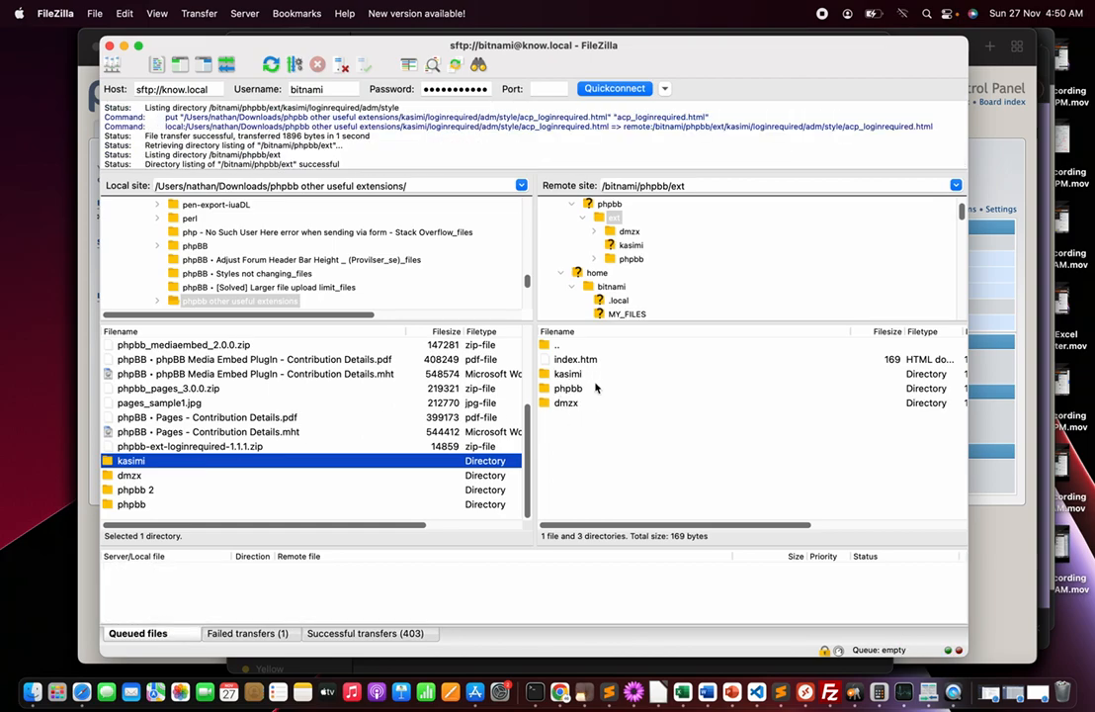
# Switch to Safari, reload the Extensions Manager, enable the Login Required extension and return to the extension list
pyautogui.press('super+Tab')
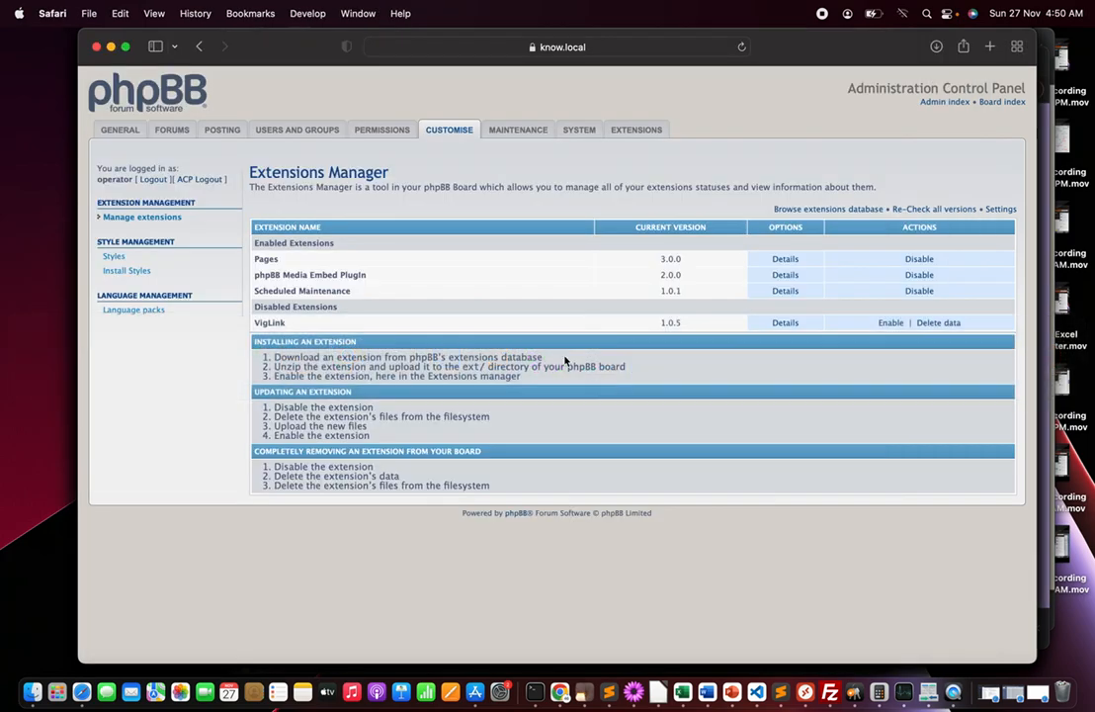
pyautogui.click(451, 131)
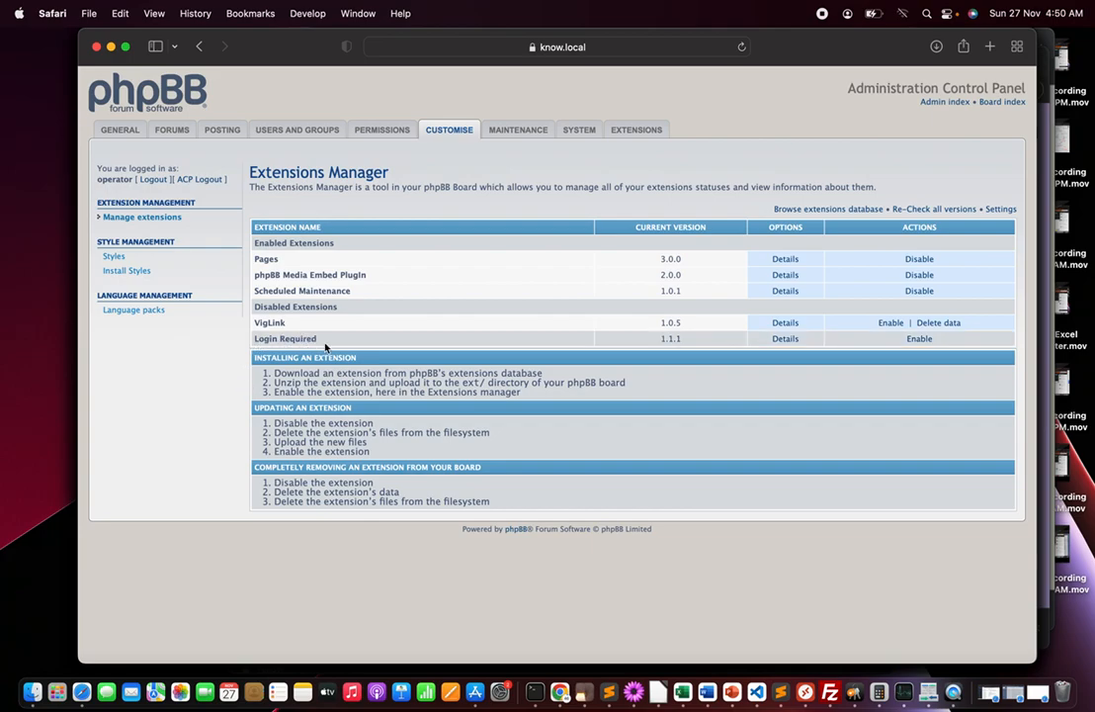
pyautogui.click(919, 339)
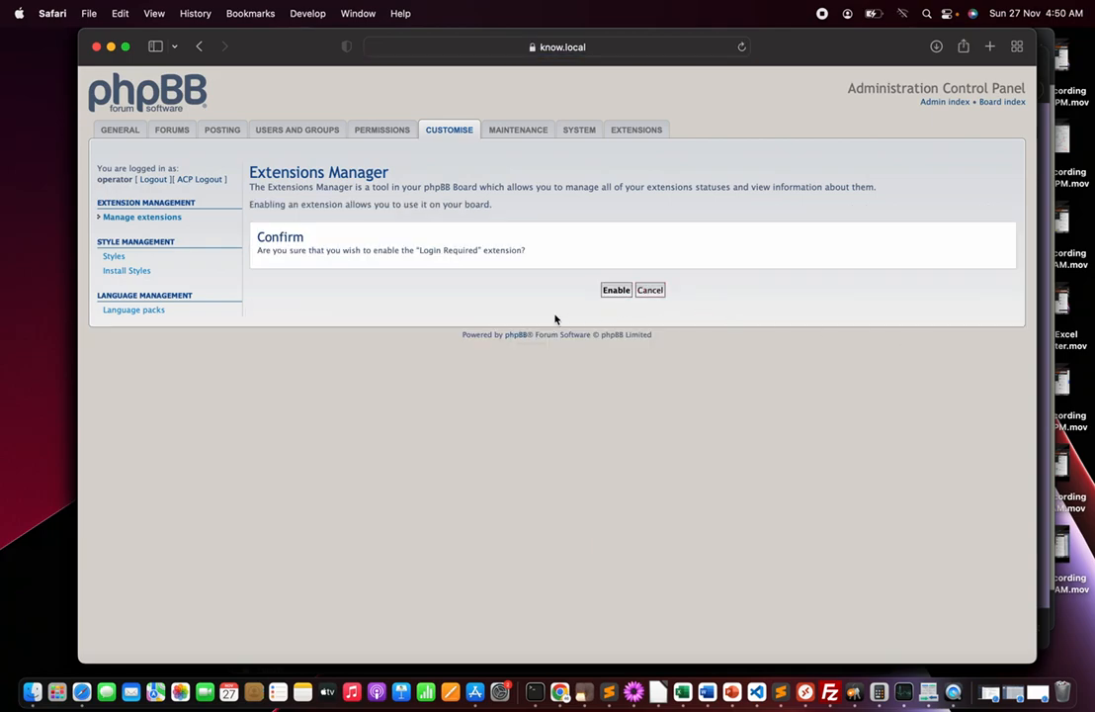
pyautogui.click(614, 292)
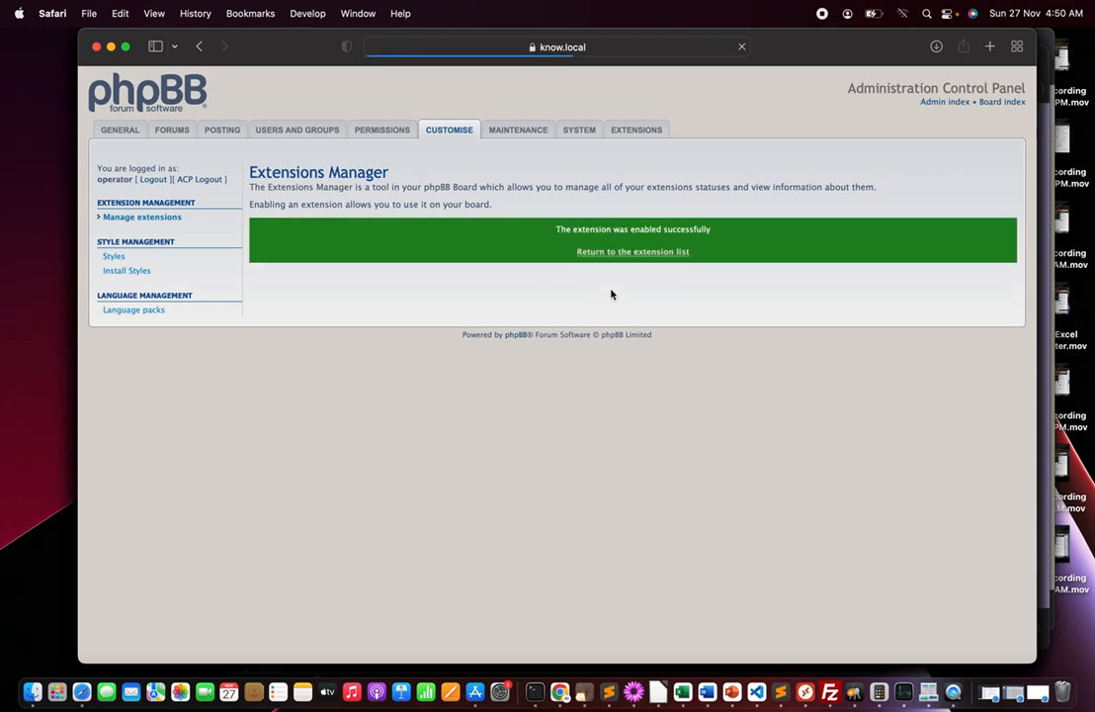
pyautogui.click(633, 253)
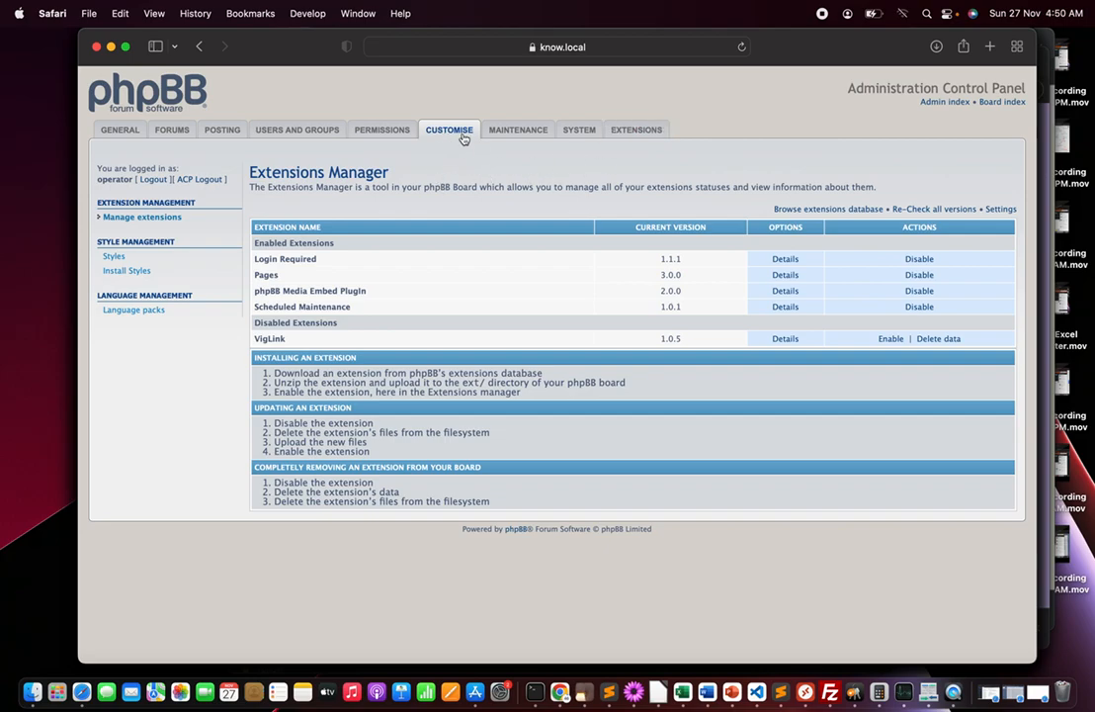
# Open the Login Required configuration and select Yes for Enable extension without submitting the change
pyautogui.click(645, 130)
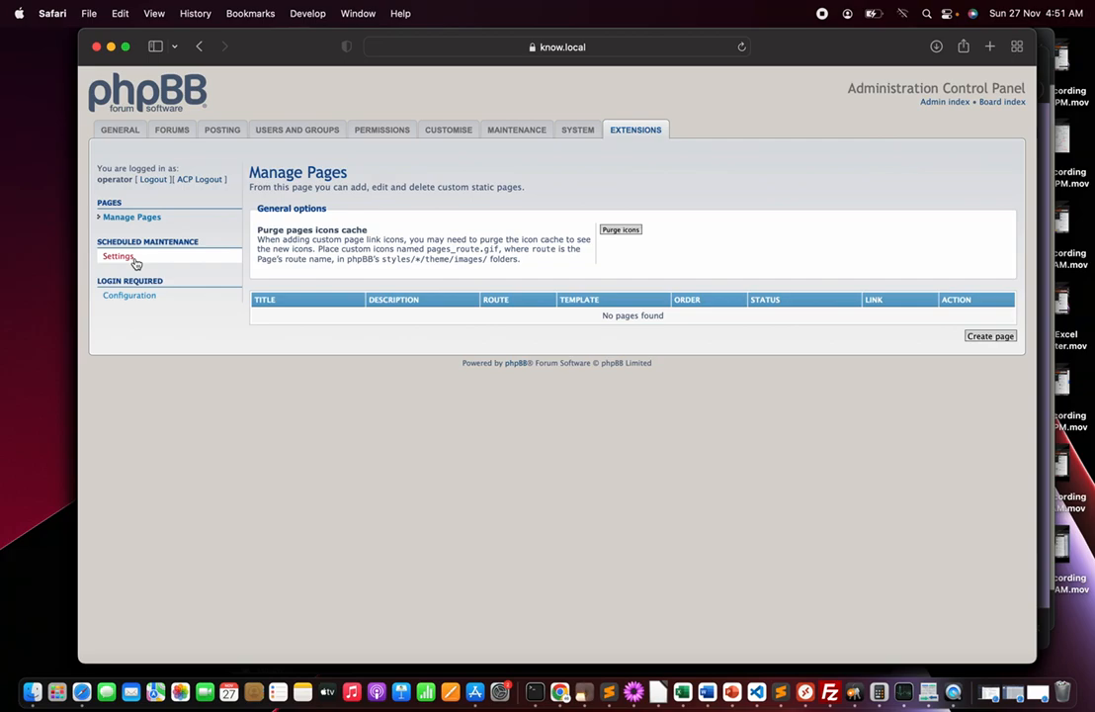
pyautogui.click(138, 296)
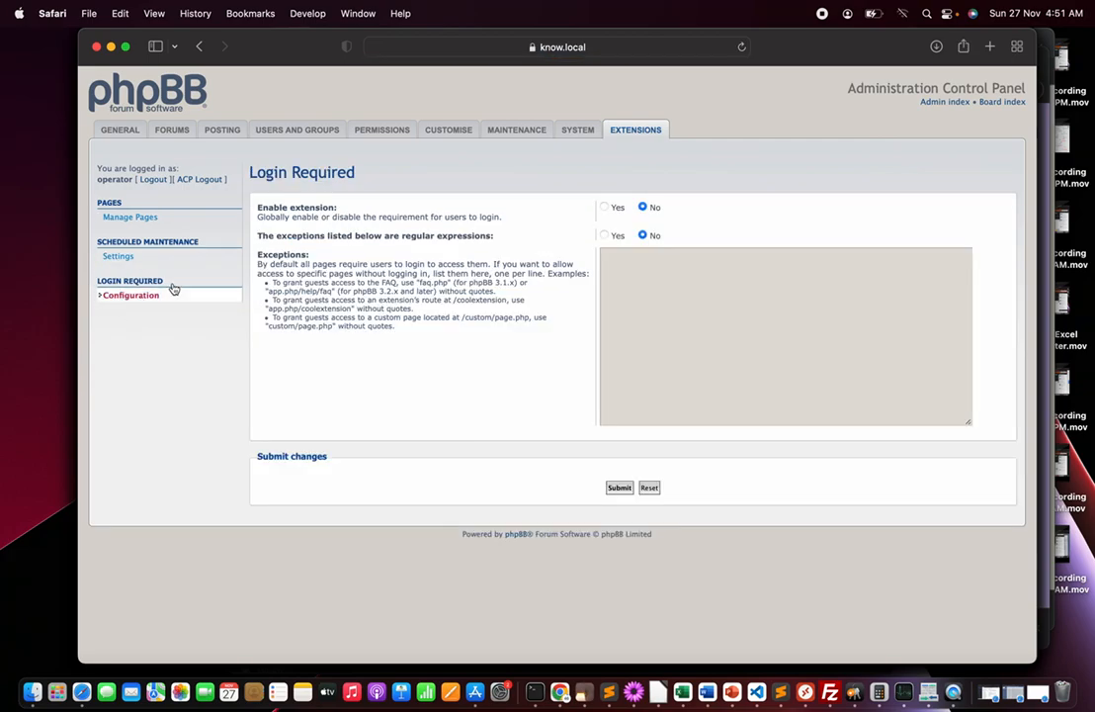
pyautogui.click(605, 208)
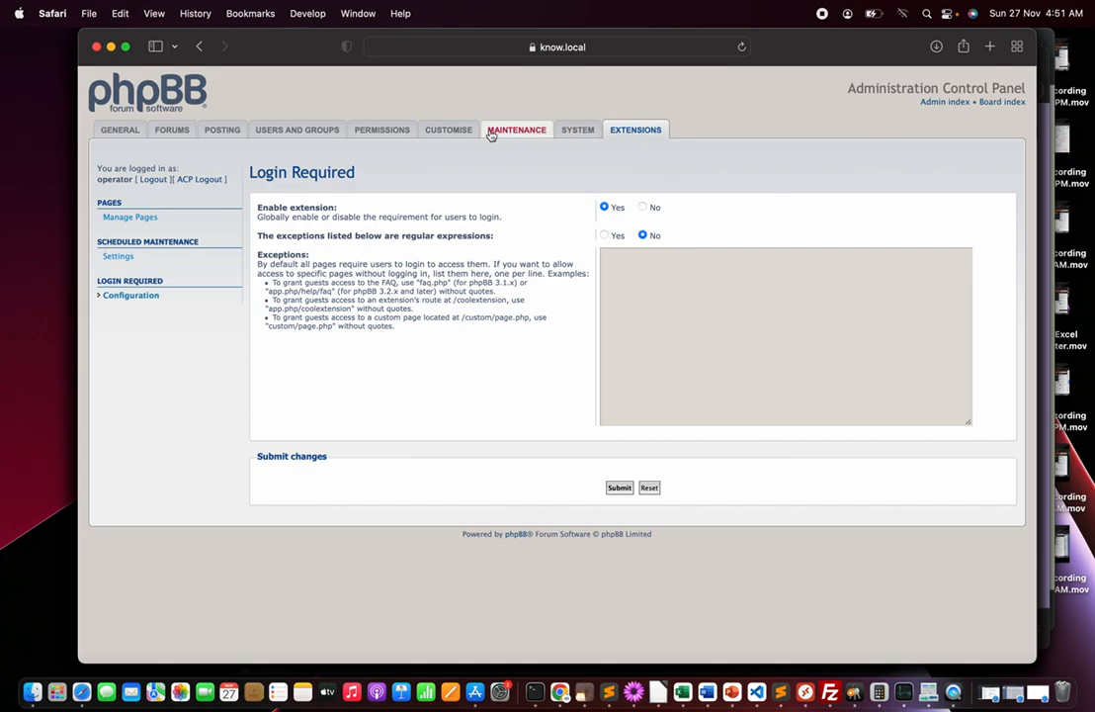
# Review the Extensions Manager, Manage Pages, Admin log and Version check pages, ending on the General overview of the control panel
pyautogui.click(445, 134)
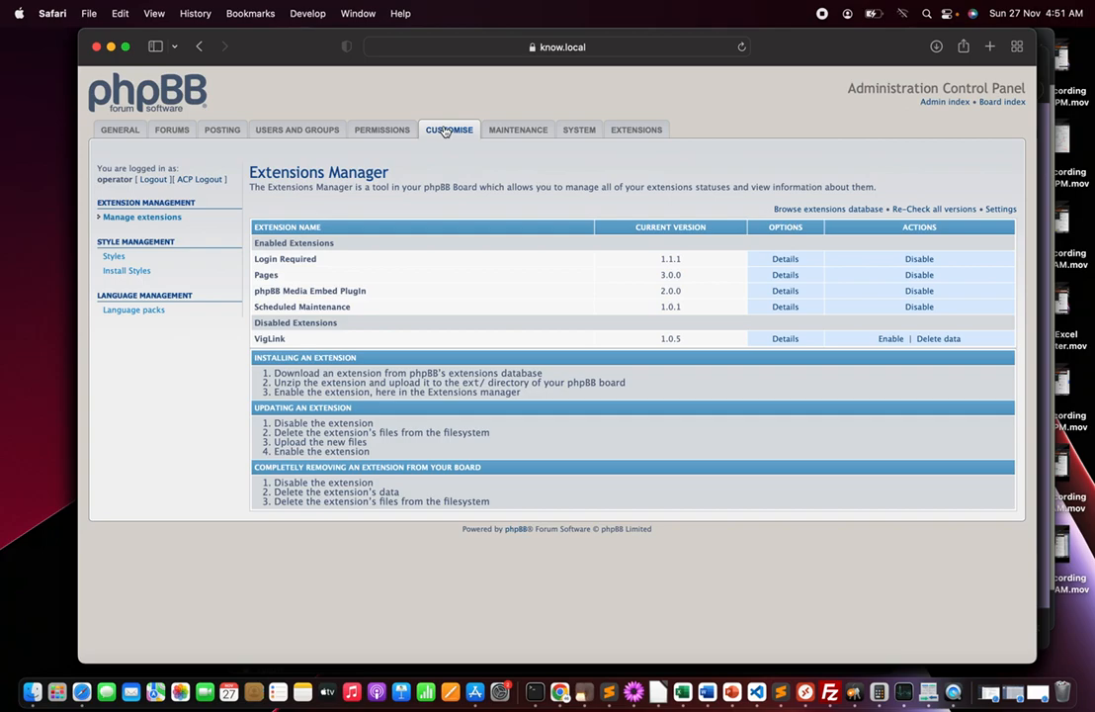
pyautogui.click(638, 130)
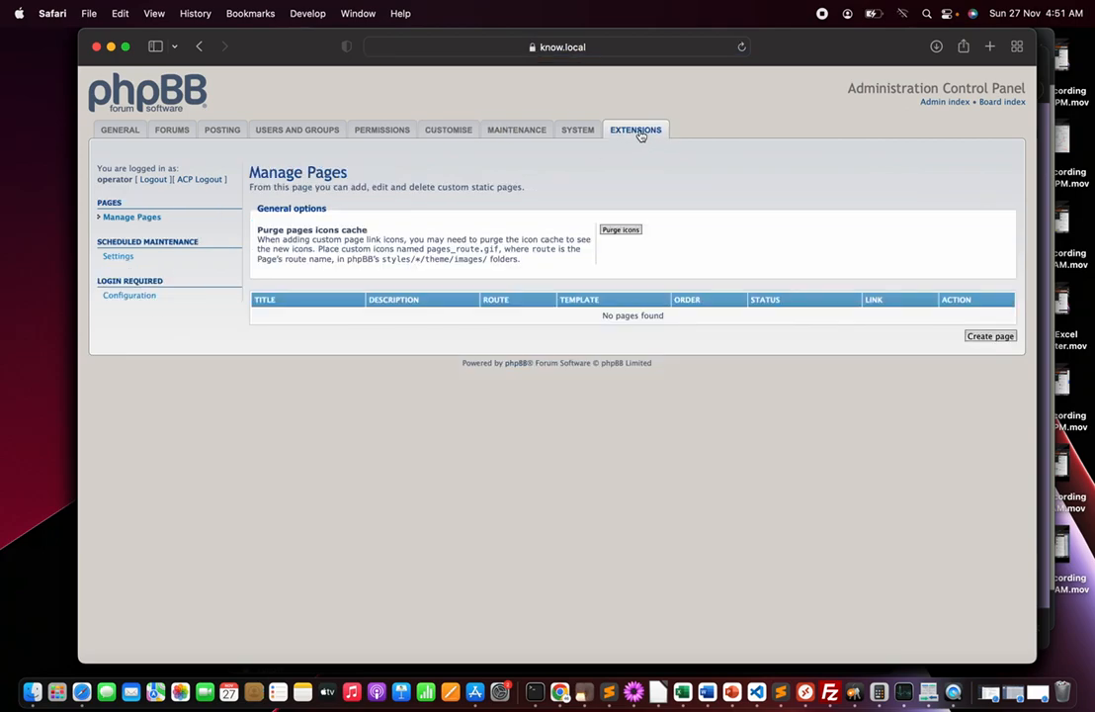
pyautogui.click(435, 133)
pyautogui.click(521, 131)
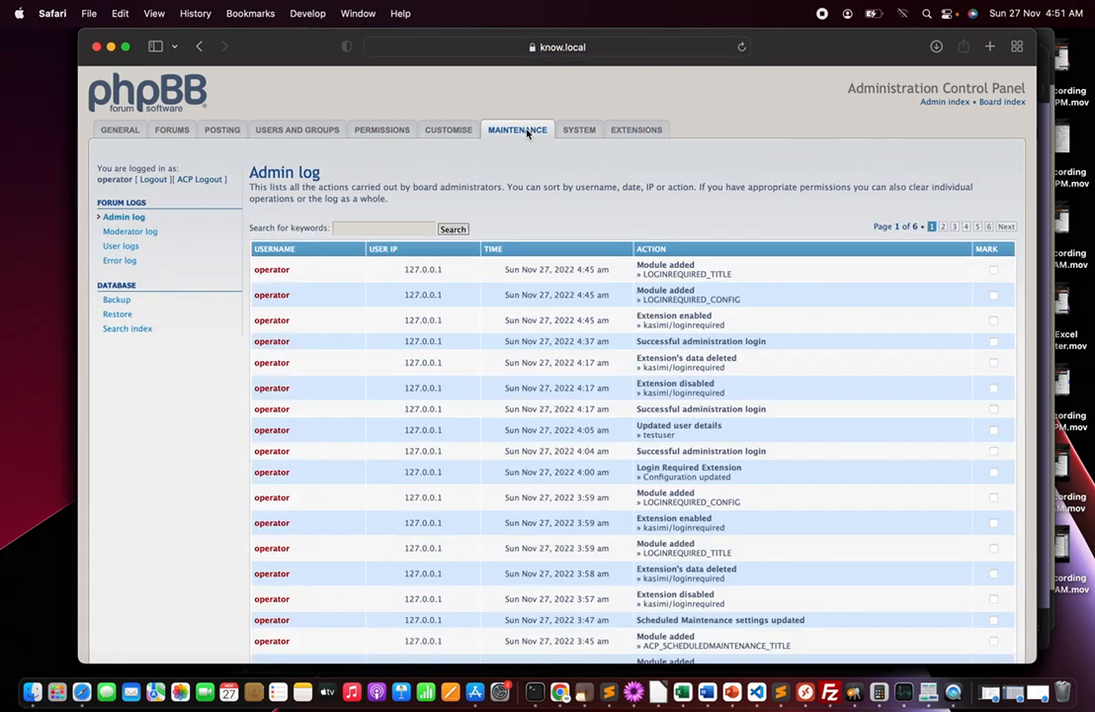
pyautogui.click(580, 129)
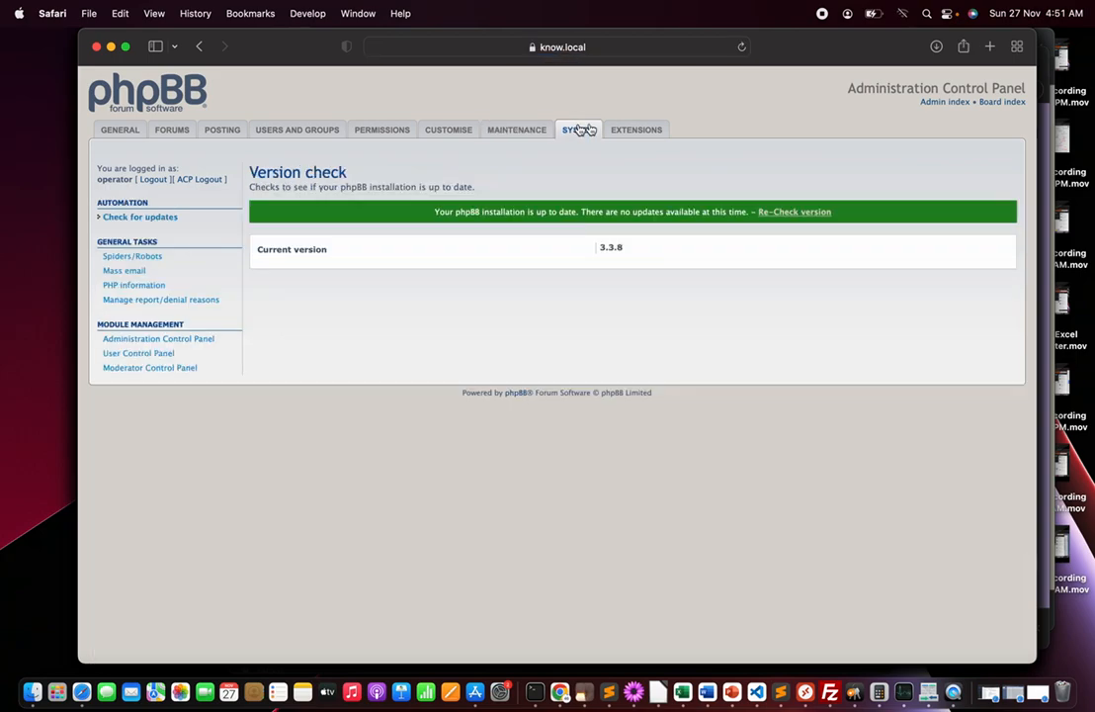
pyautogui.click(633, 130)
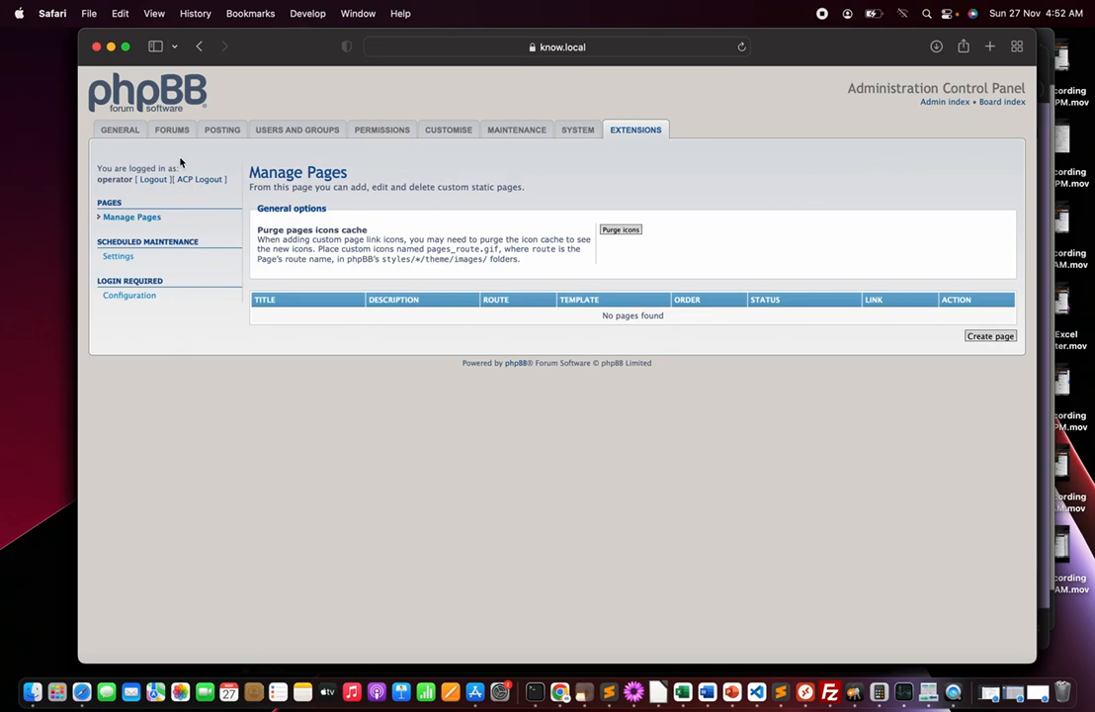
pyautogui.click(121, 132)
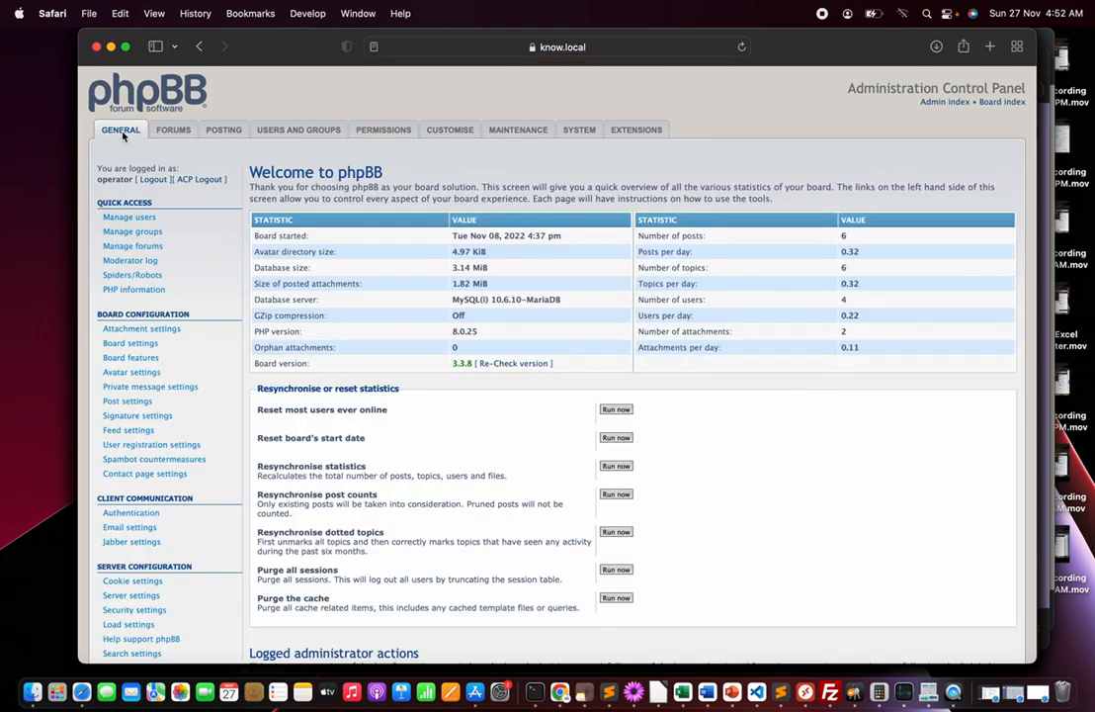